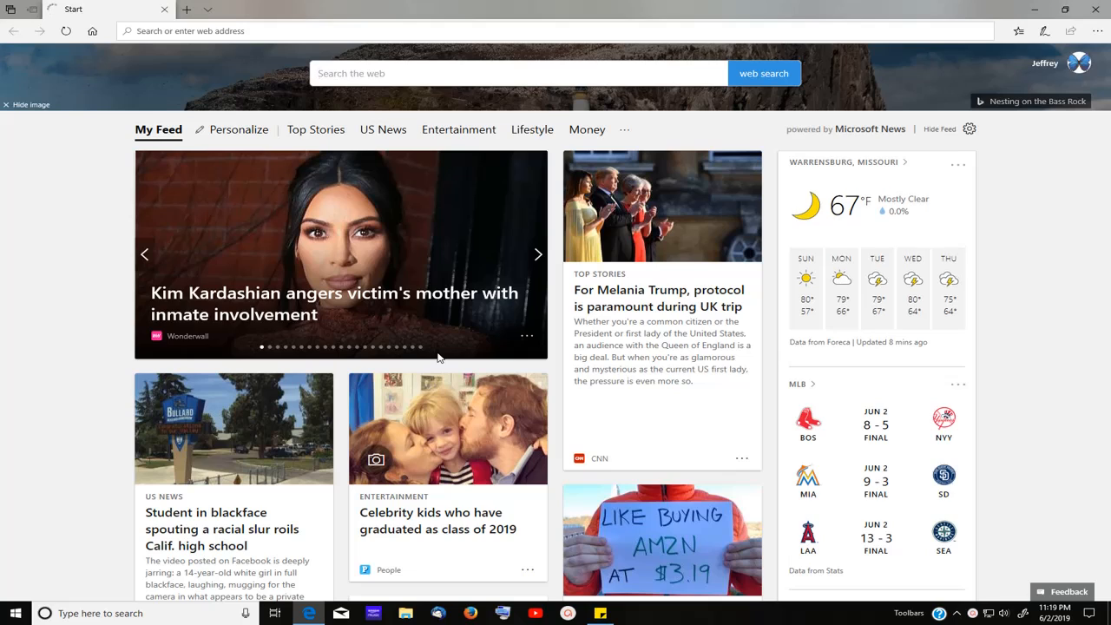
Open the Visual Studio website at visualstudio.microsoft.com
click(232, 31)
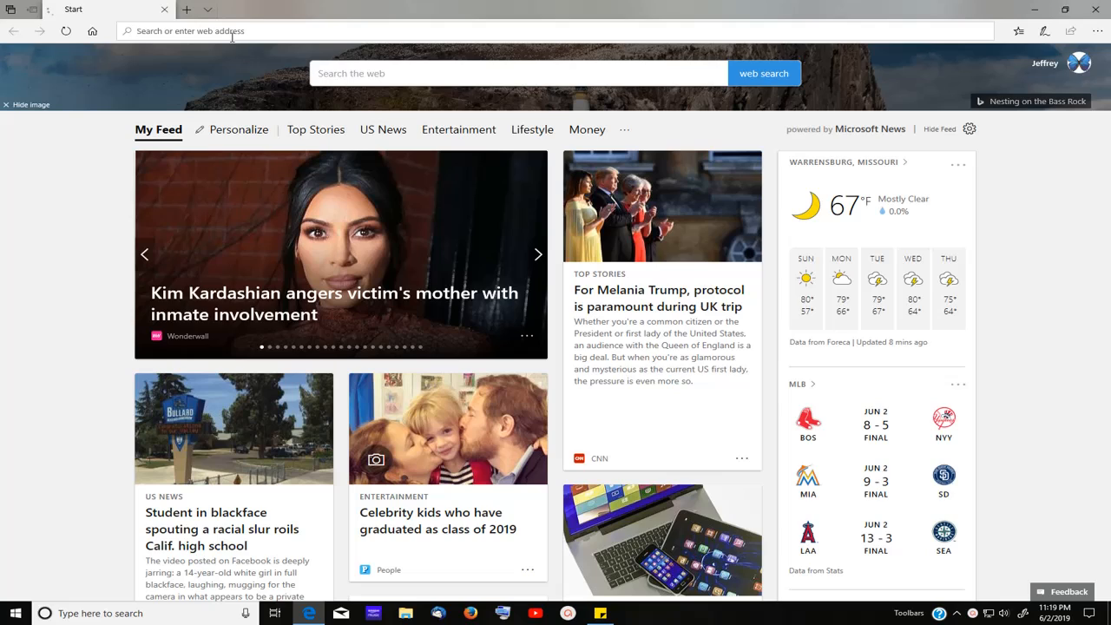
text(visual)
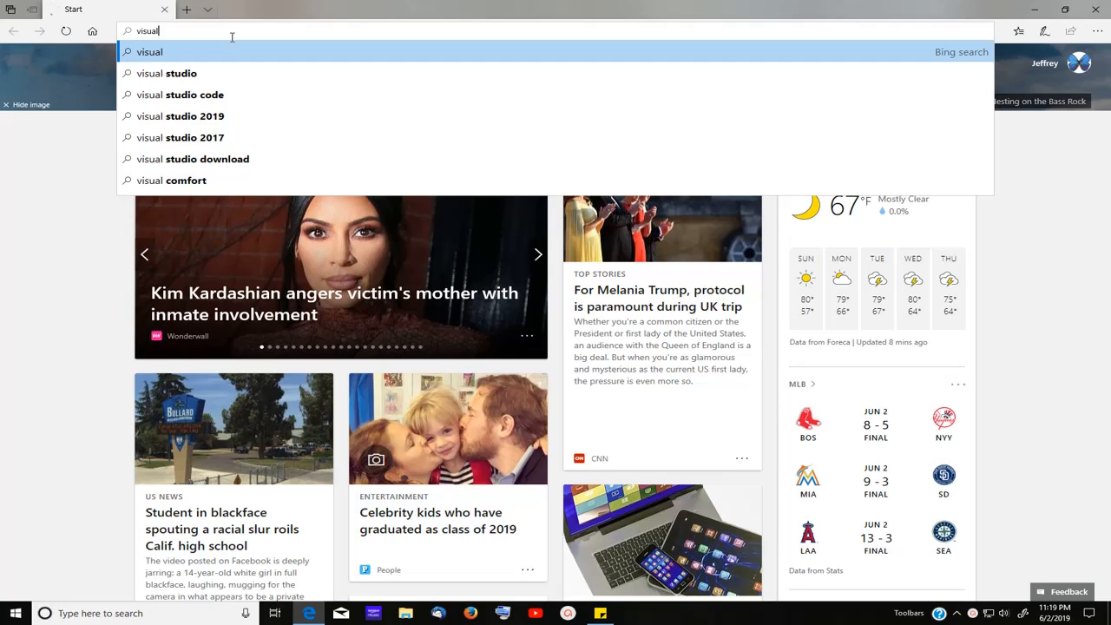
text(studio)
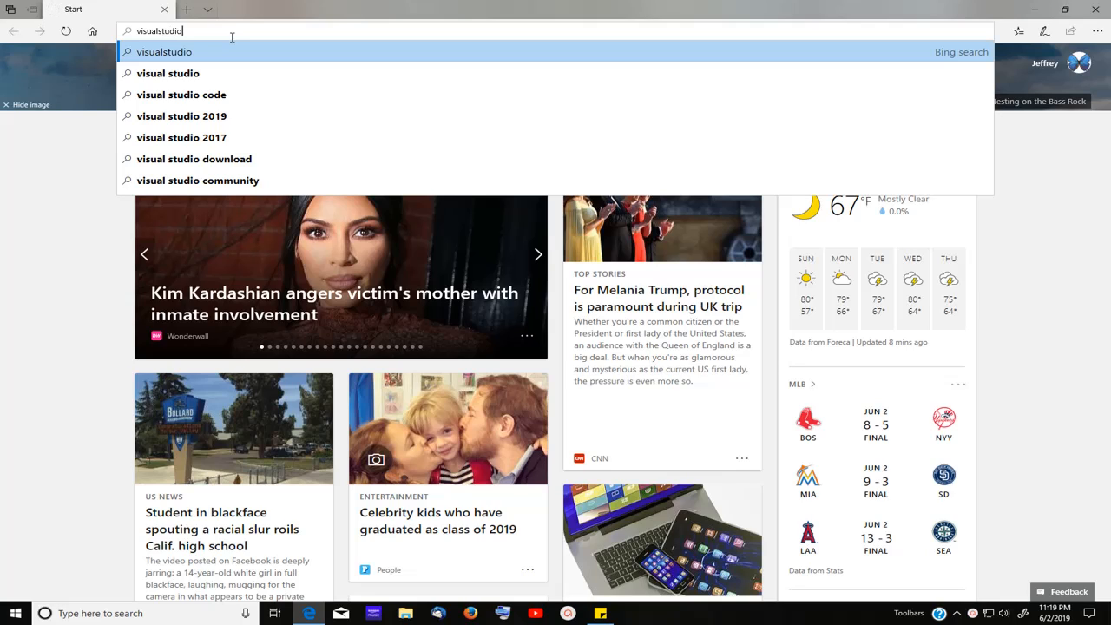
key(Return)
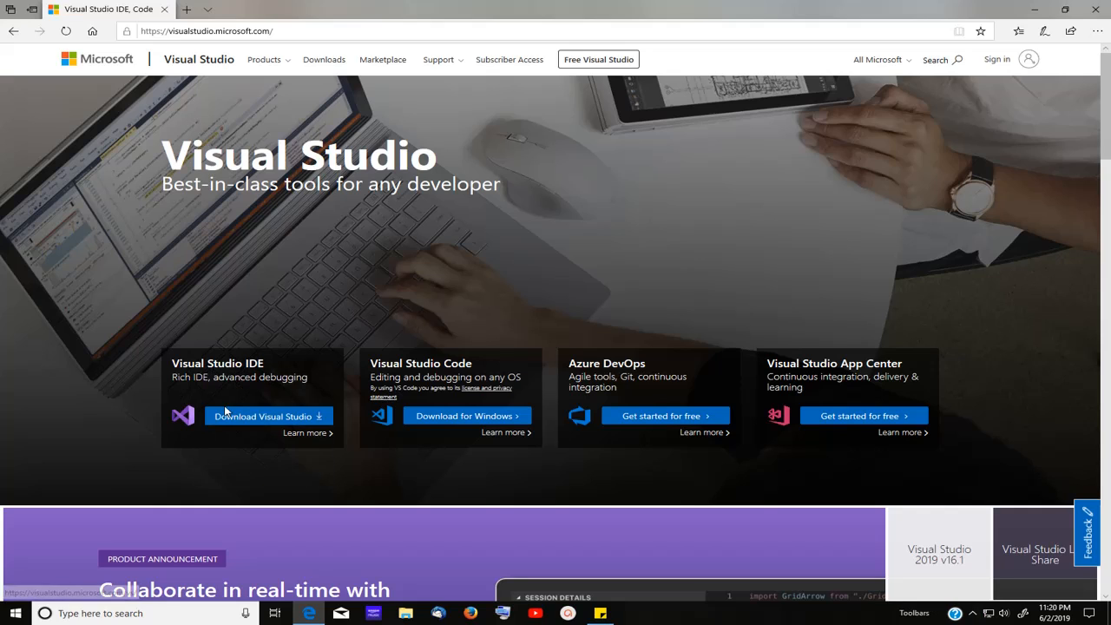
Download the Visual Studio Community 2019 installer and run it
mouse_move(259, 419)
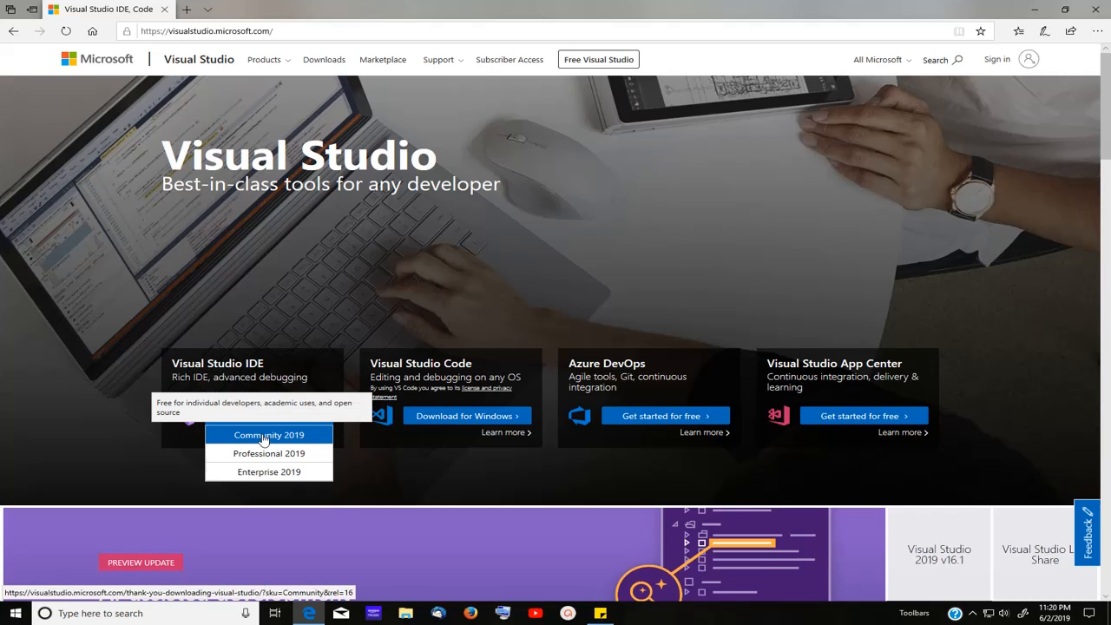
click(264, 436)
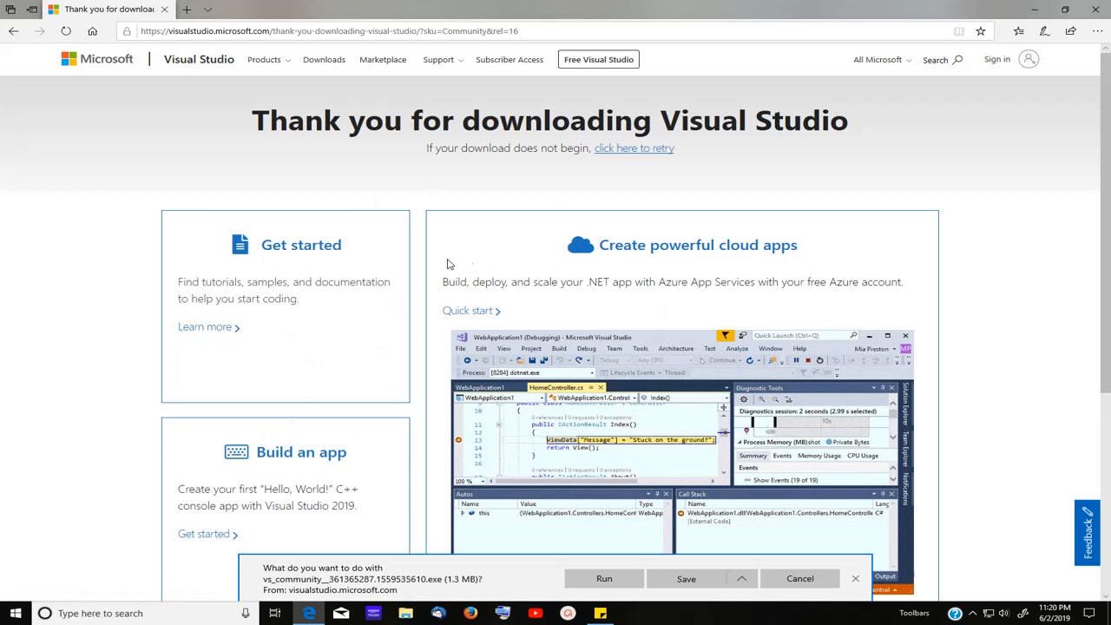
scroll(525, 324, down, 3)
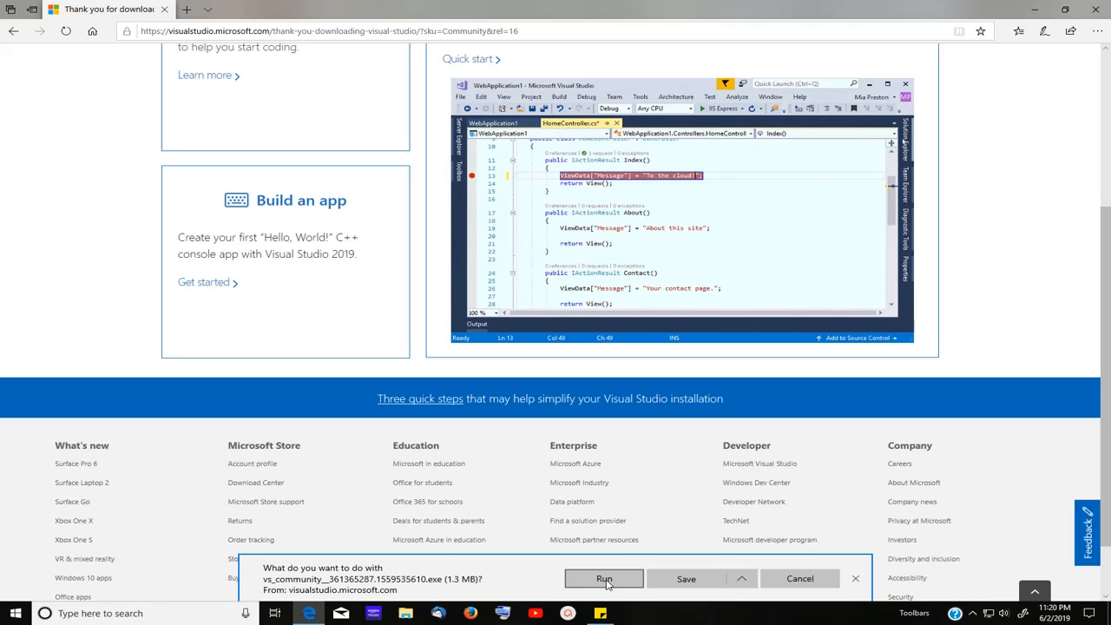
click(605, 580)
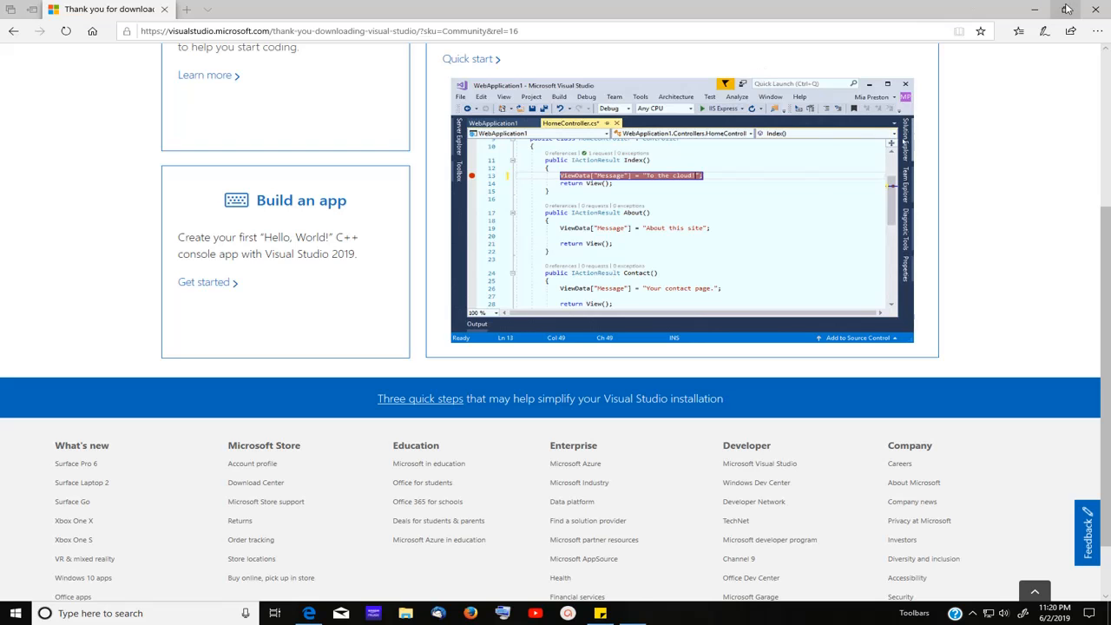
Minimize the browser, bring up the Visual Studio Installer and continue past its privacy and license notice
click(1033, 14)
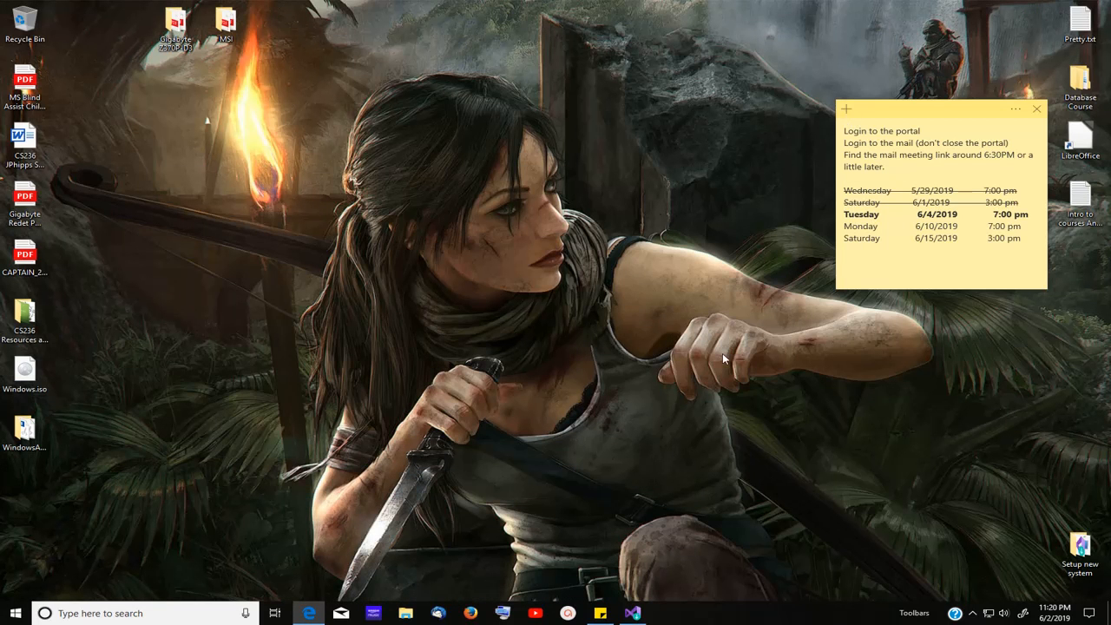
click(632, 612)
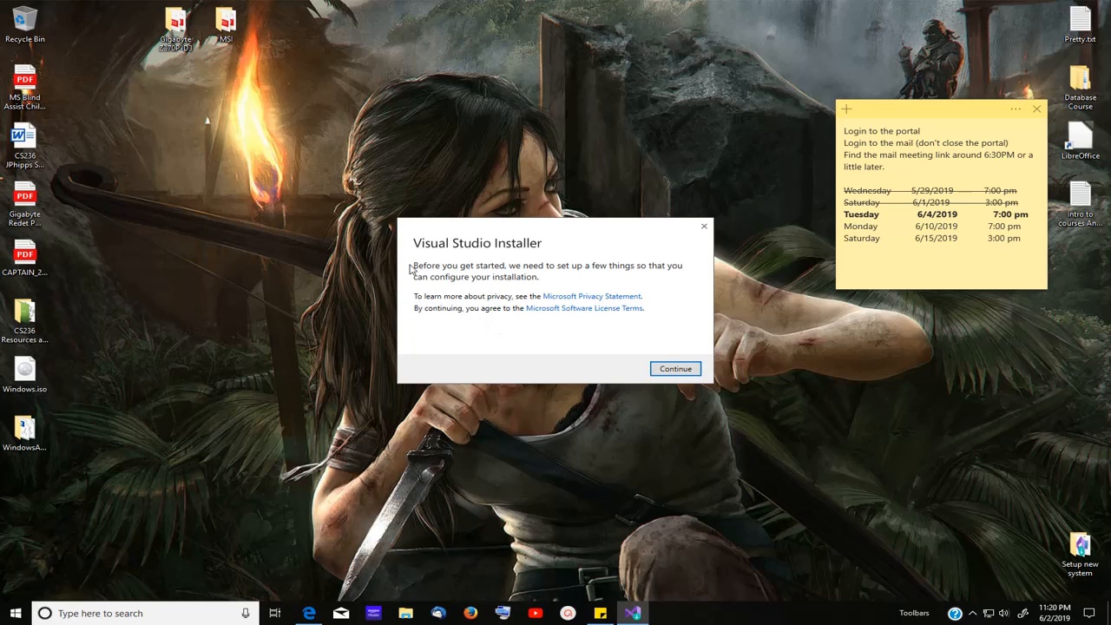
click(683, 375)
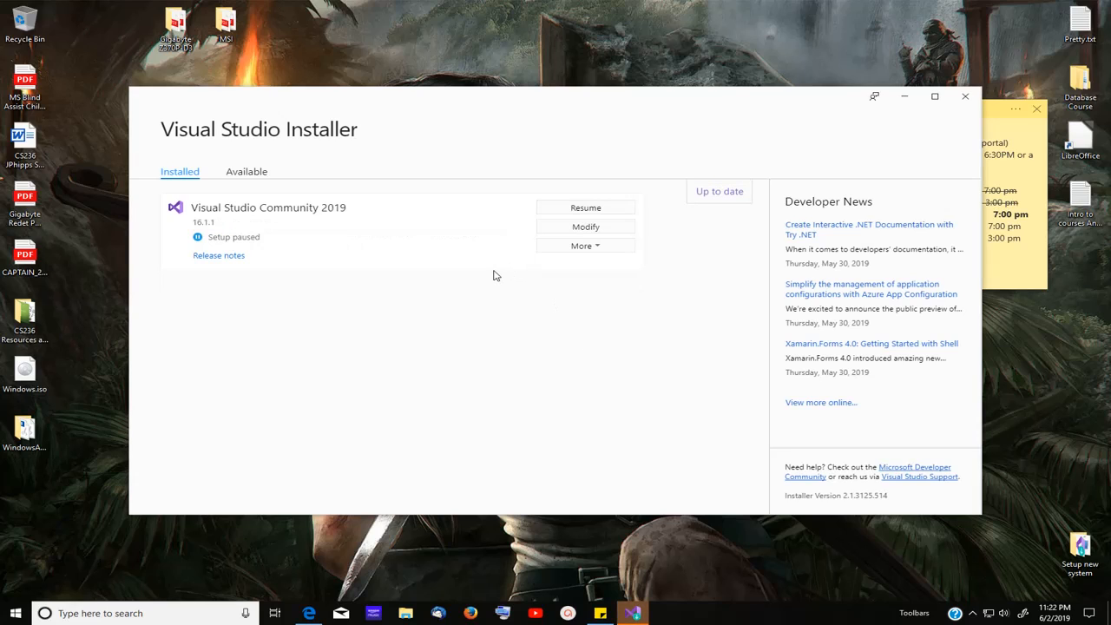
Try adding the Universal Windows Platform development workload while modifying the Visual Studio Community 2019 installation, and clear it again
click(596, 228)
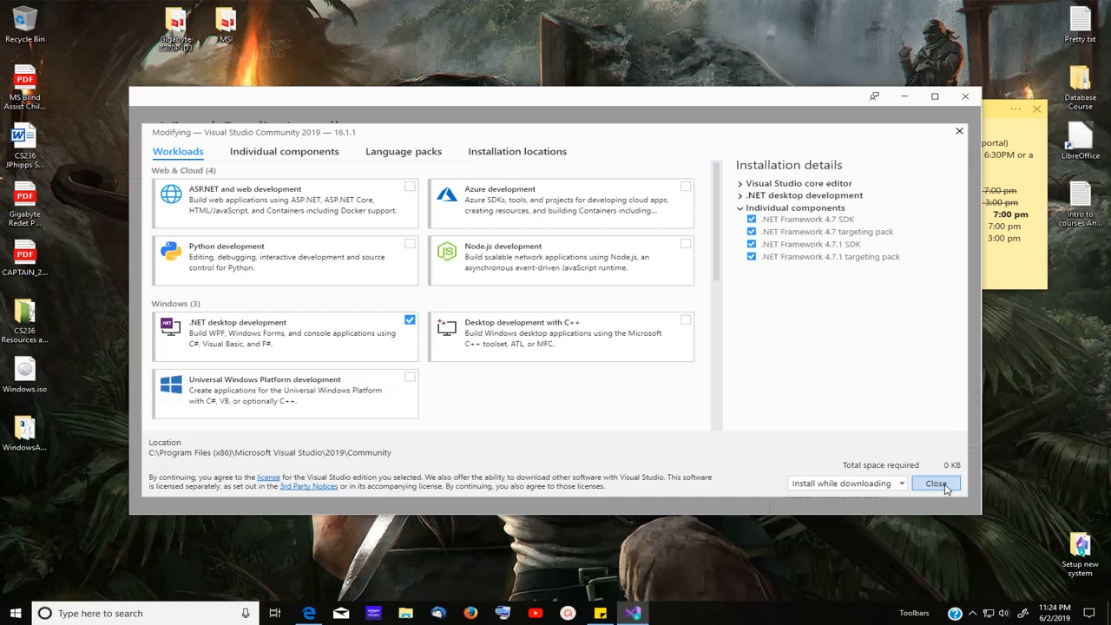
click(409, 379)
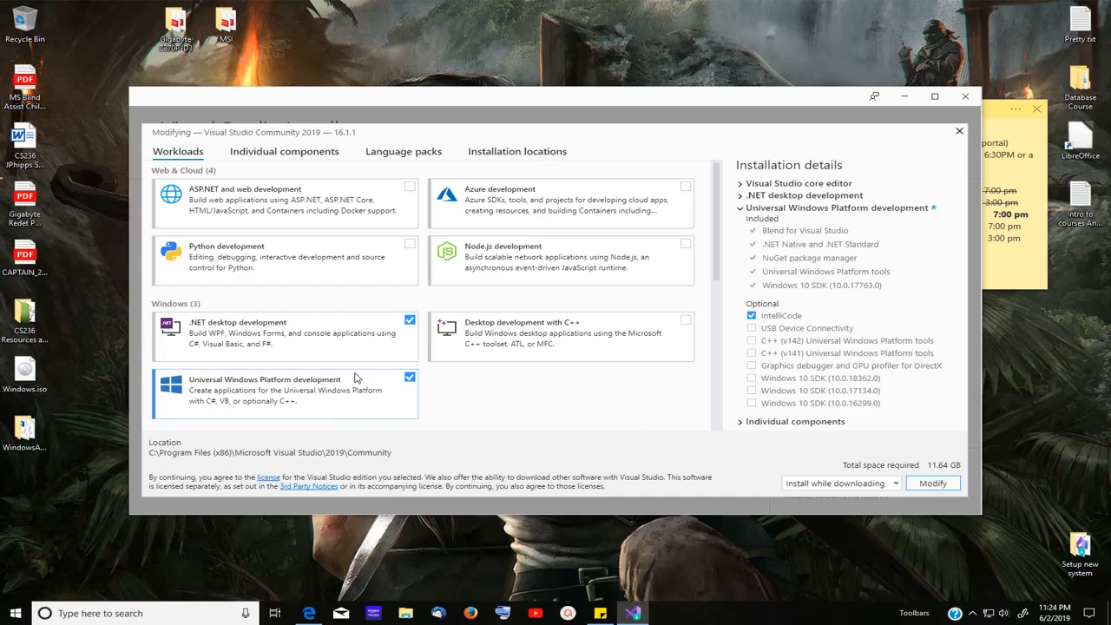
click(410, 378)
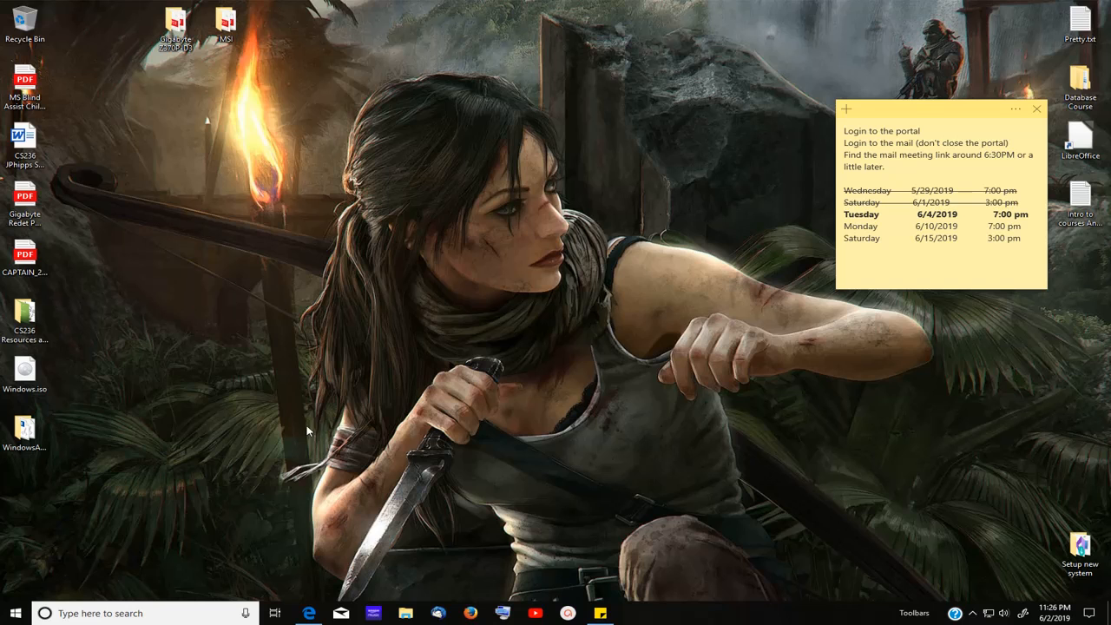
Launch Visual Studio 2019 from the list of all installed apps
click(17, 609)
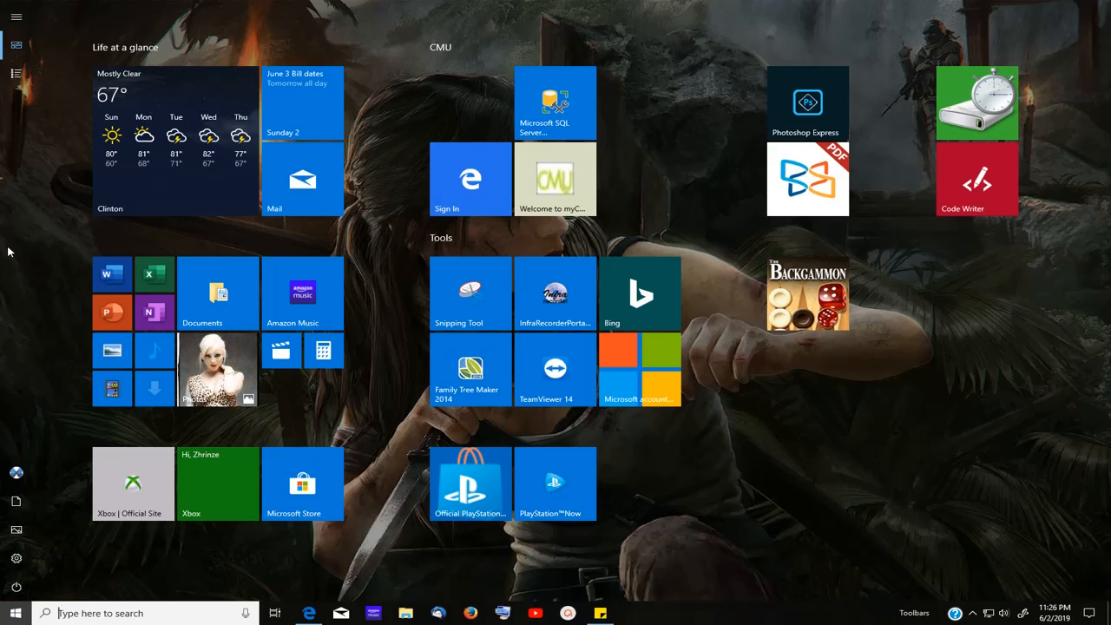
click(21, 78)
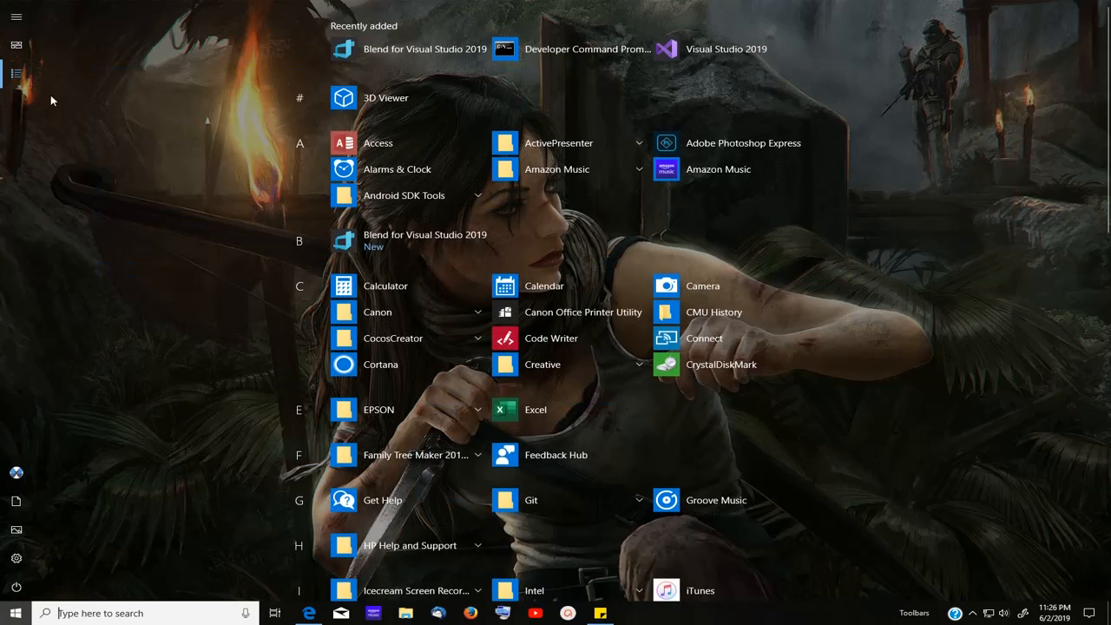
click(724, 52)
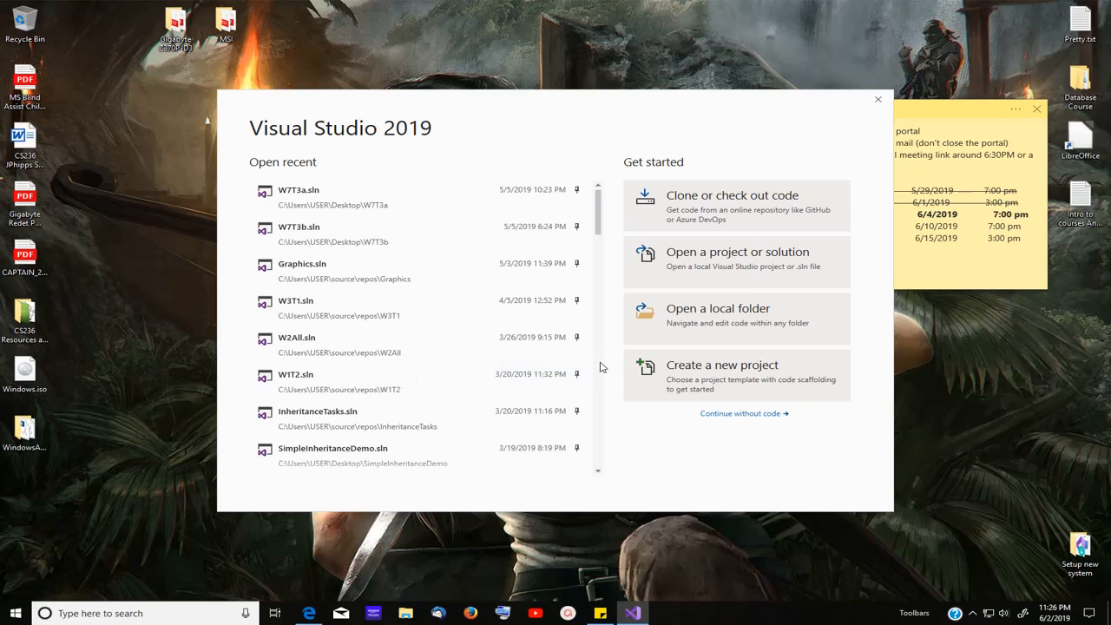
Start a new project from the Windows Forms App (.NET Framework) template, with the templates filtered to Visual Basic
click(739, 371)
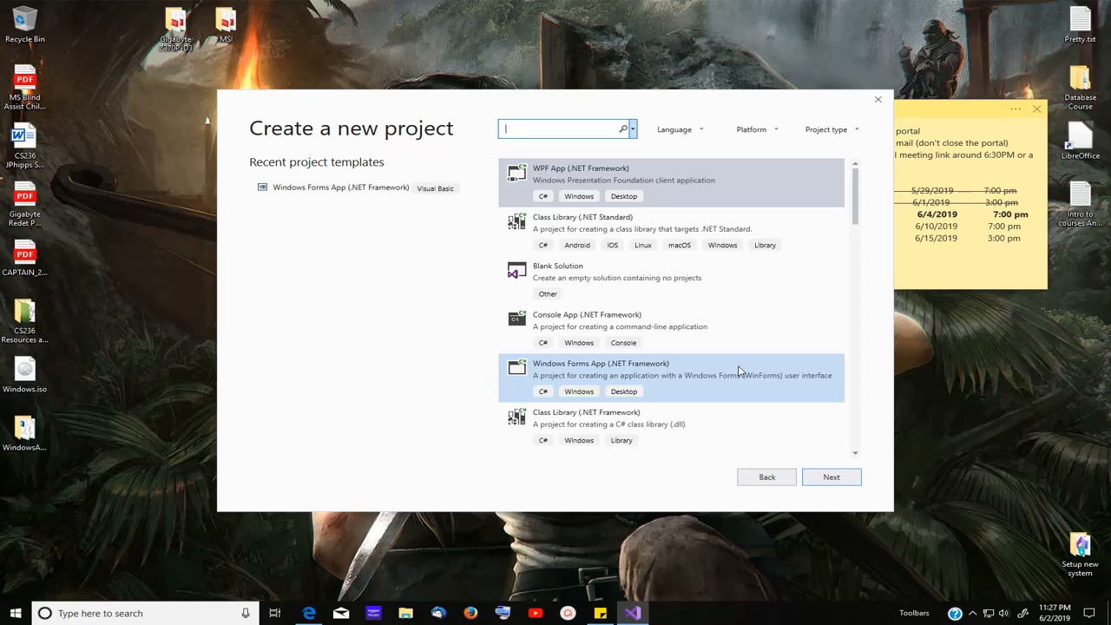
click(701, 131)
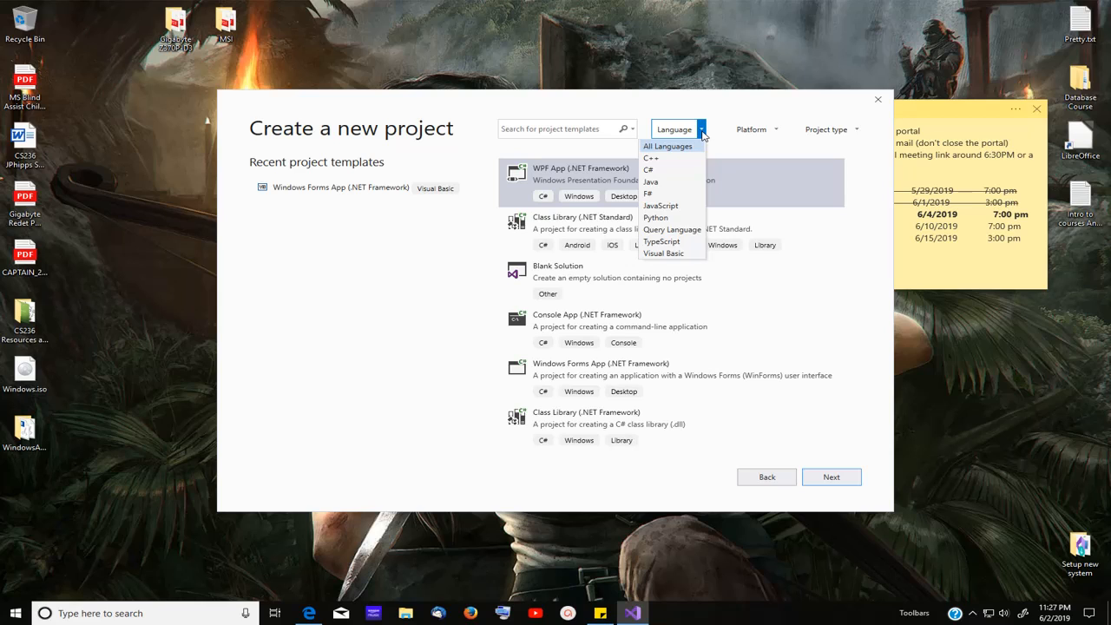
click(686, 254)
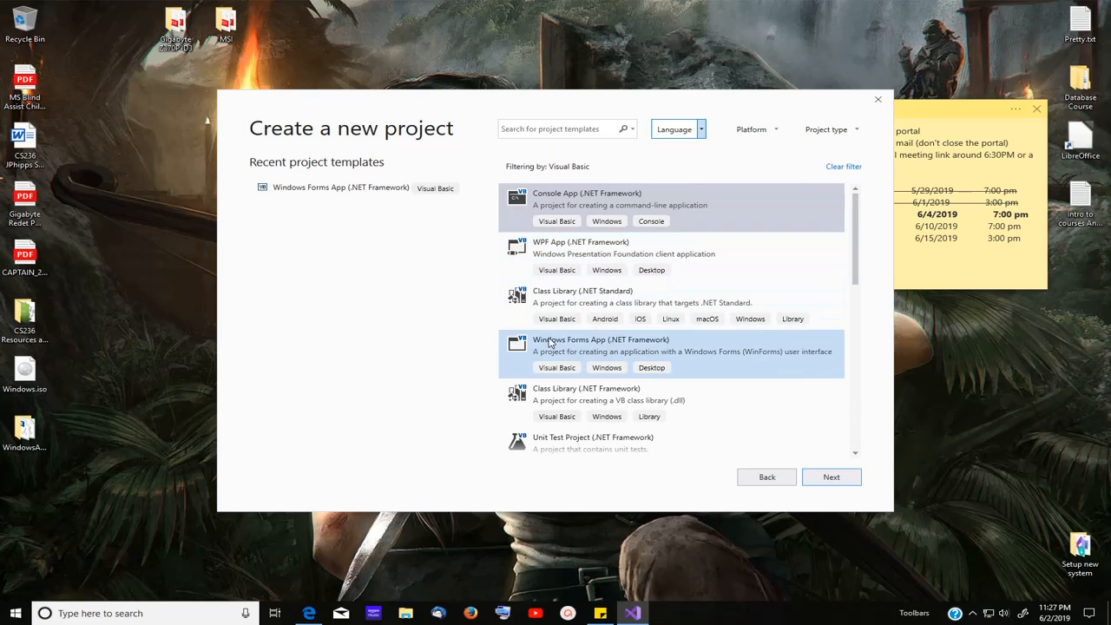
click(631, 349)
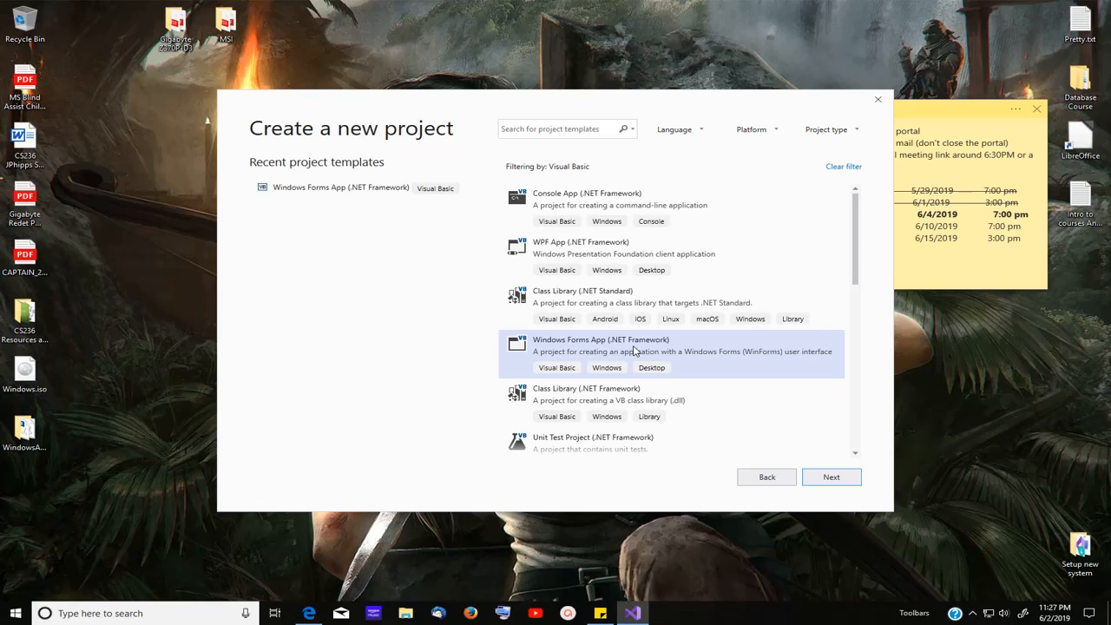
click(830, 477)
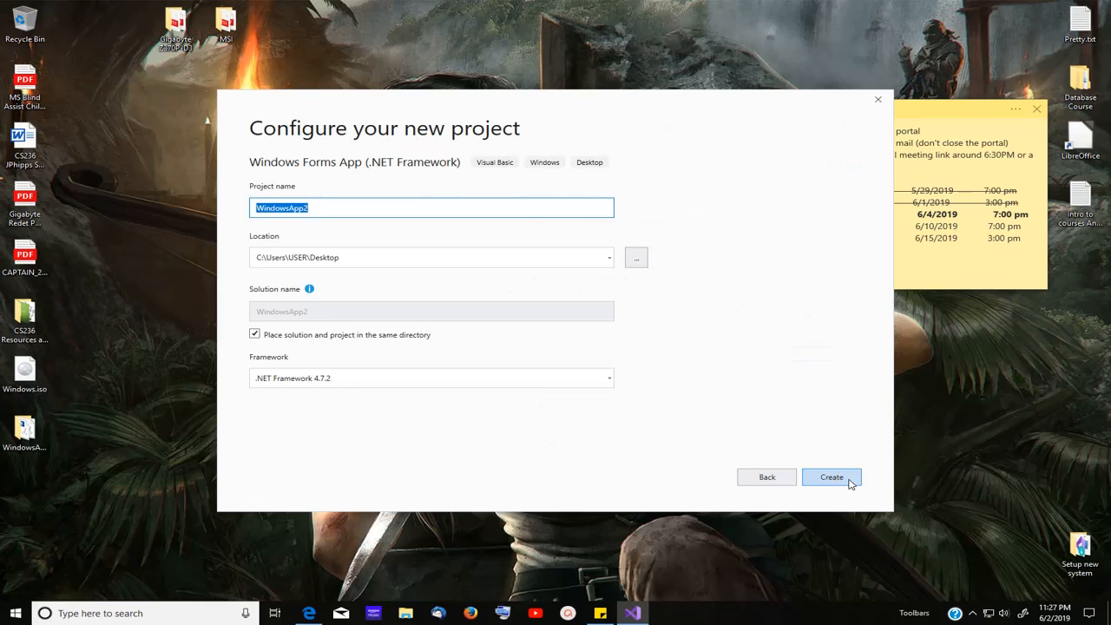
Replace the default project name with Wk1T1 followed directly by the student's surname
click(319, 209)
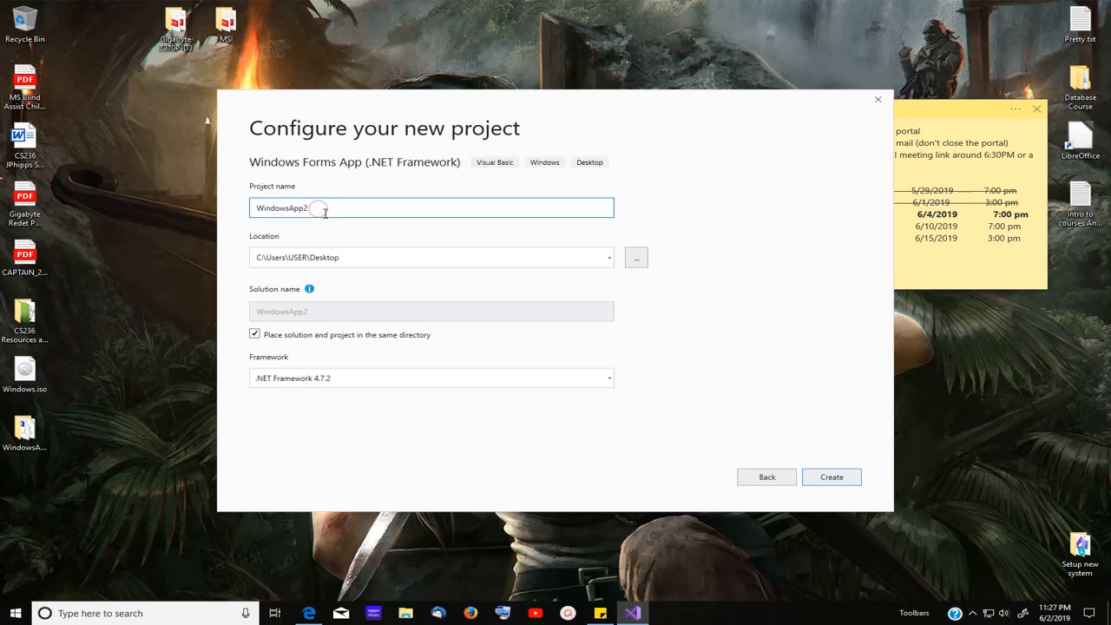
key(BackSpace)
key(BackSpace)
key(BackSpace)
key(BackSpace)
key(BackSpace)
key(BackSpace)
key(BackSpace)
key(BackSpace)
key(BackSpace)
key(BackSpace)
key(BackSpace)
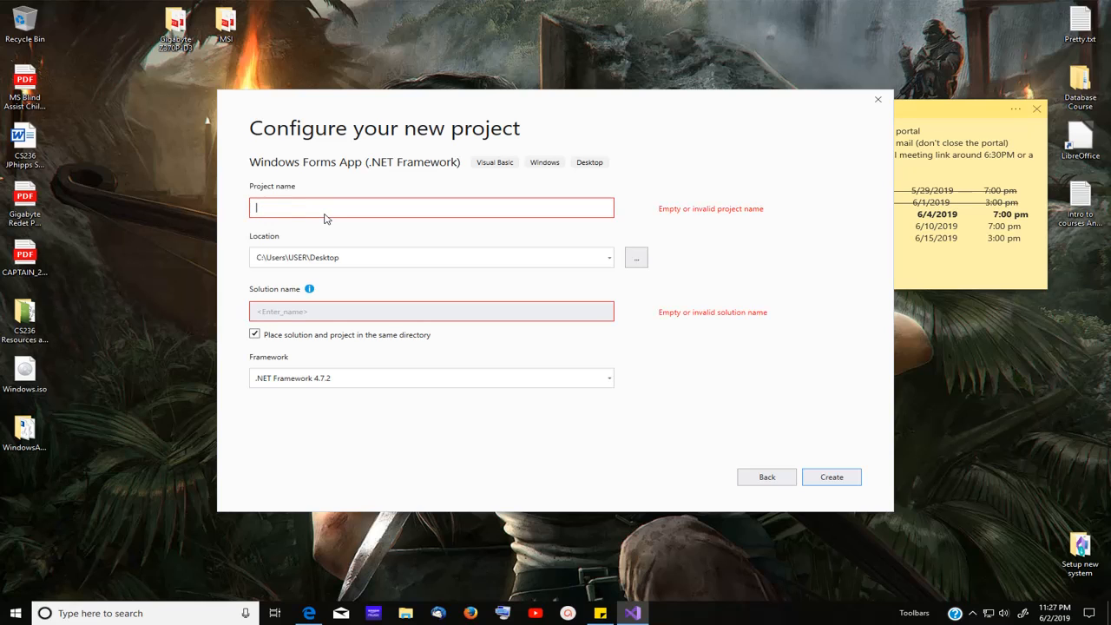
text(W)
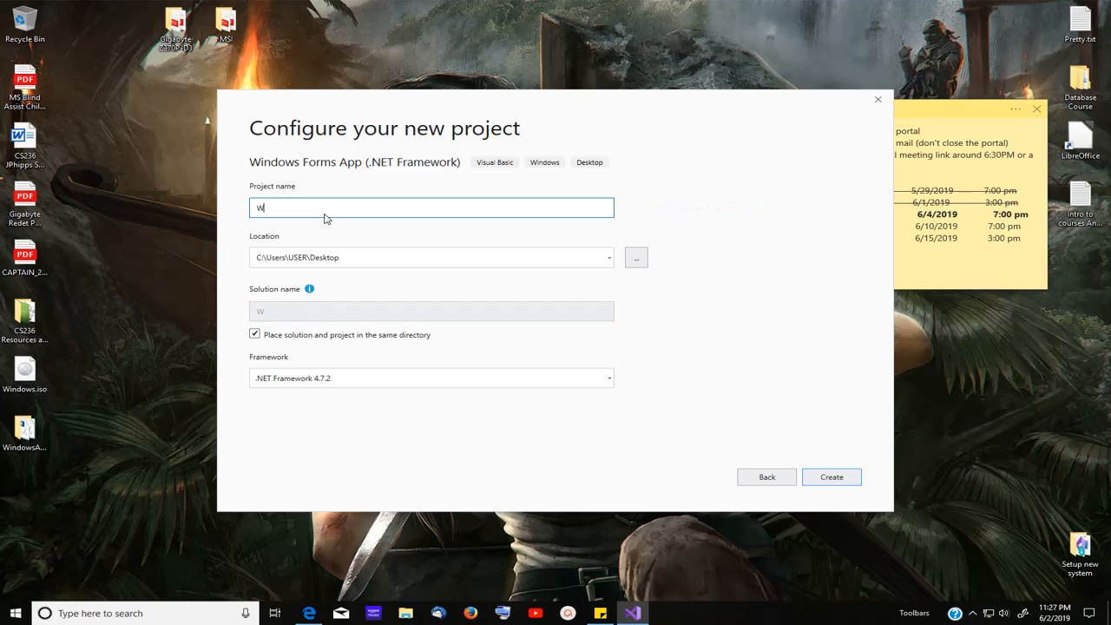
text(k1)
text(T1Phipps)
Browse to the Desktop folder as the project location and create the project
click(352, 257)
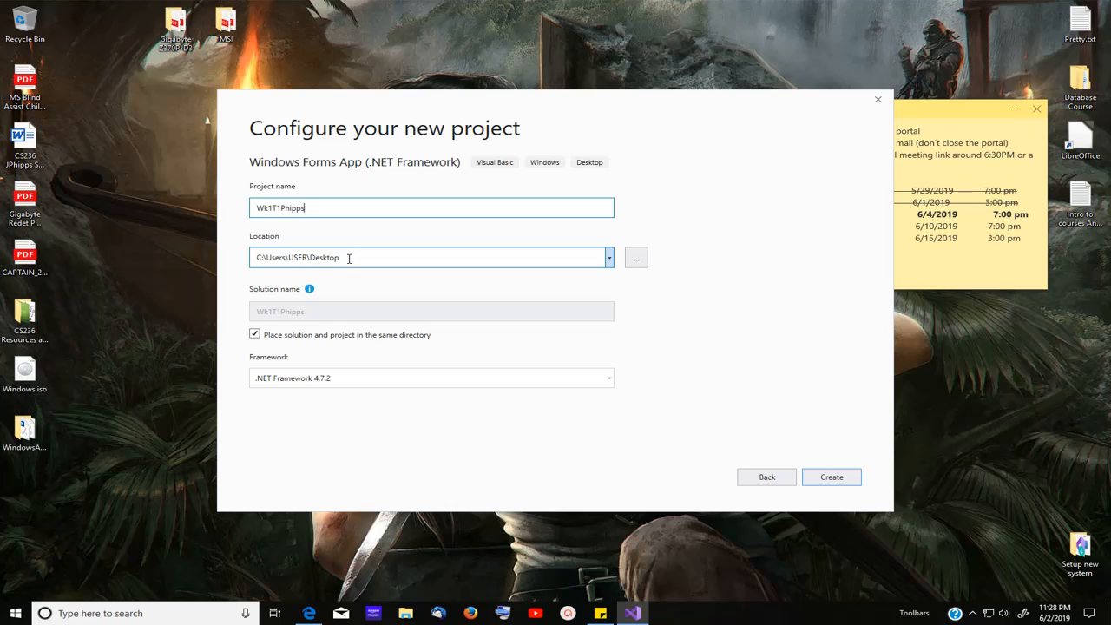
click(610, 260)
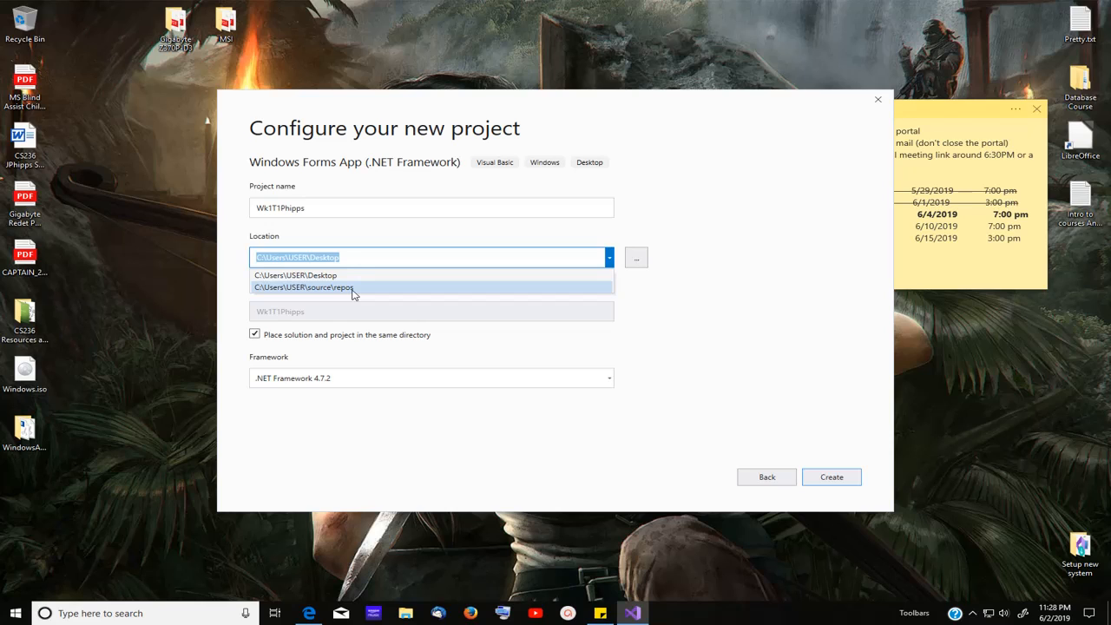
click(638, 260)
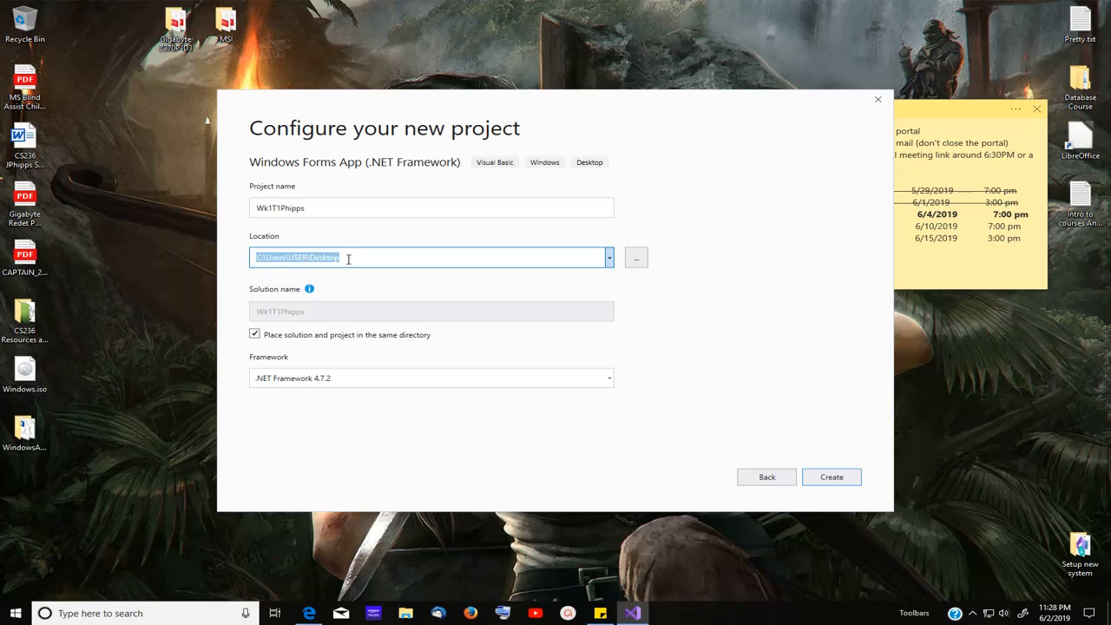
click(632, 258)
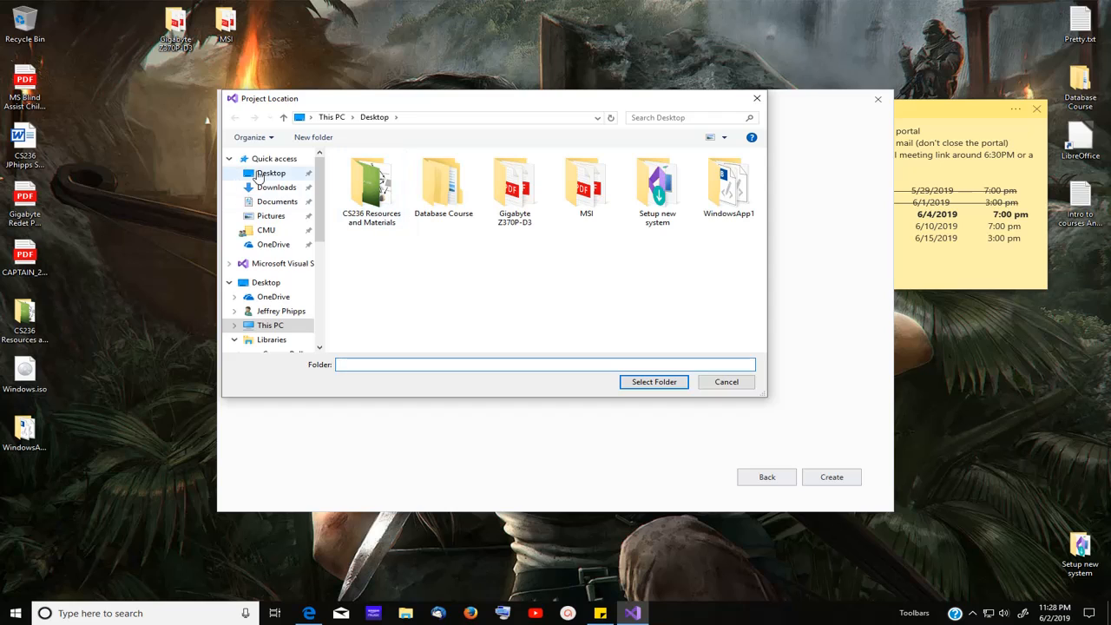
click(268, 174)
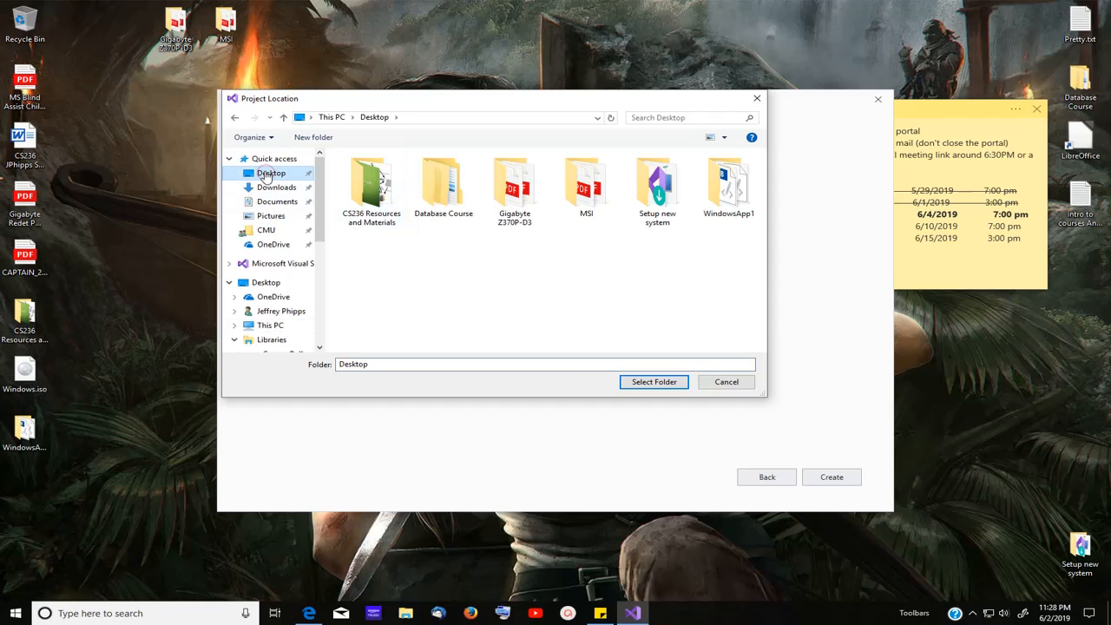
click(654, 383)
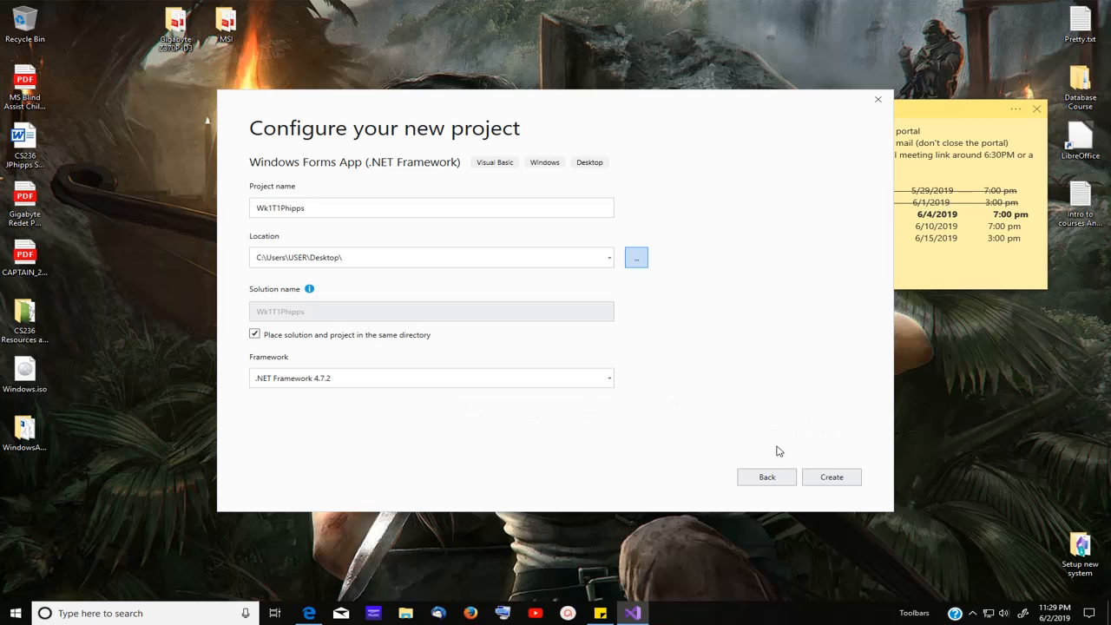
click(839, 479)
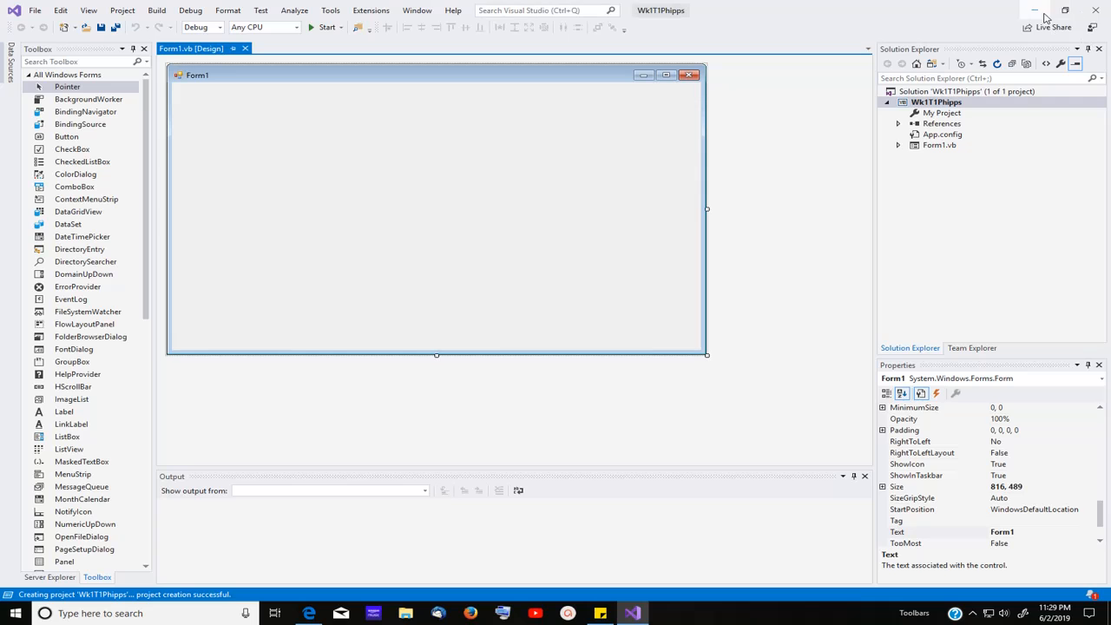
Check the desktop for the new project folder, return to the form designer and auto-hide the Toolbox
click(1035, 10)
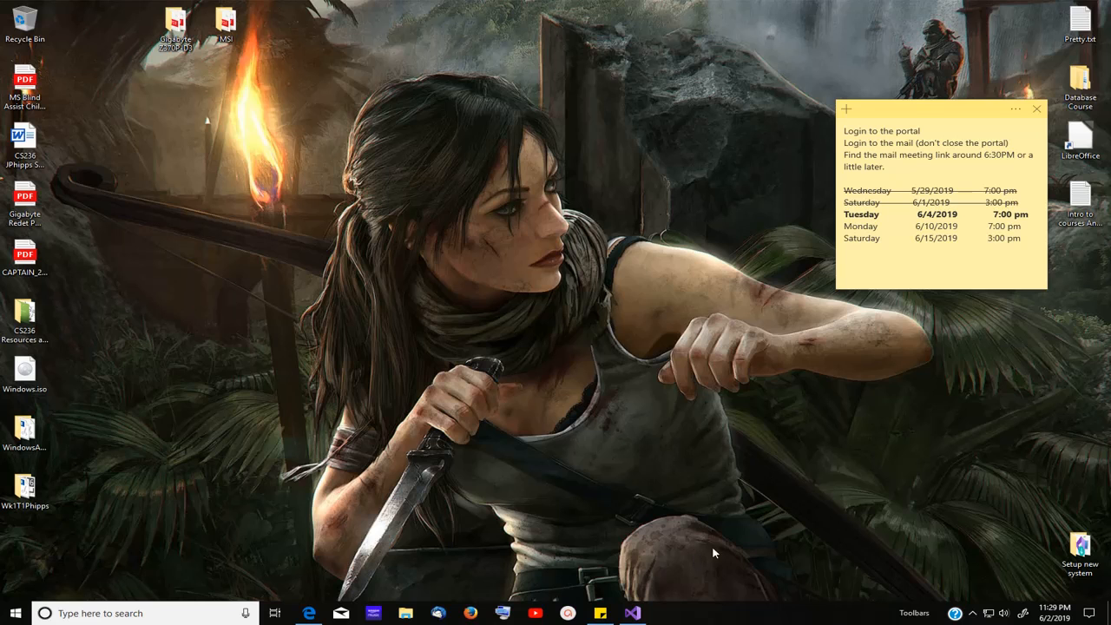
click(635, 612)
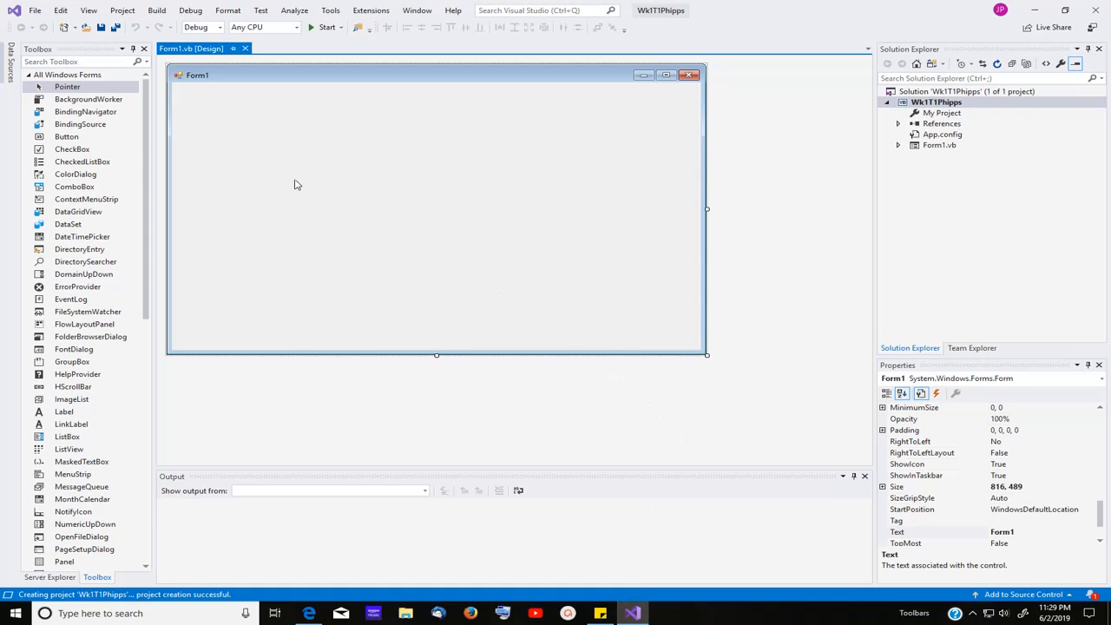
click(135, 49)
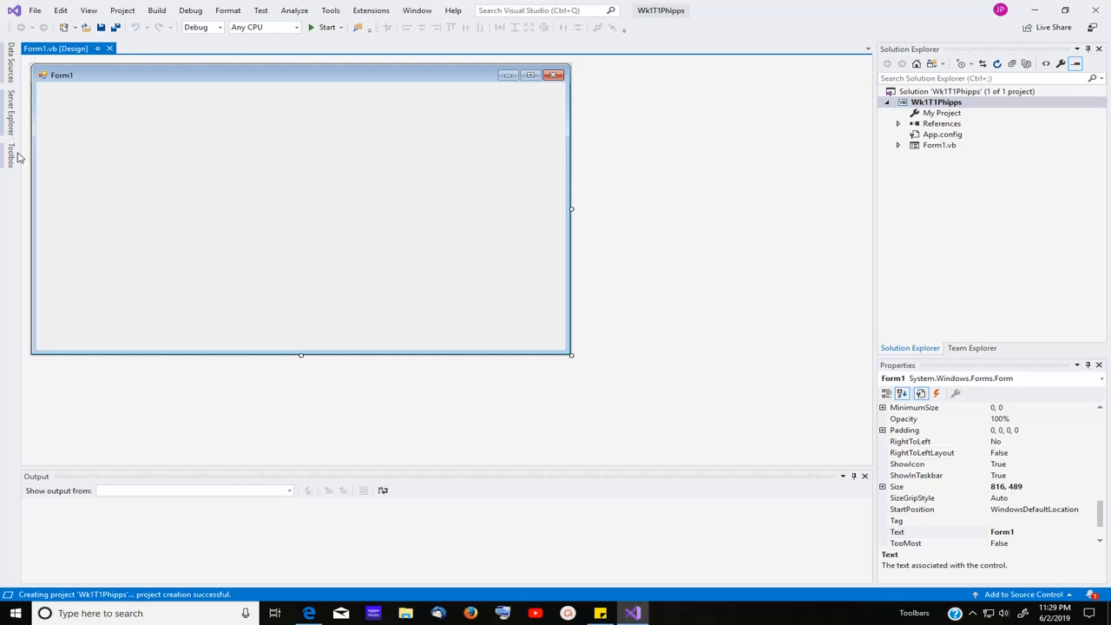
Pin the Toolbox open and add a label at 13, 13 on the form with a button directly below it at 13, 30
mouse_move(11, 156)
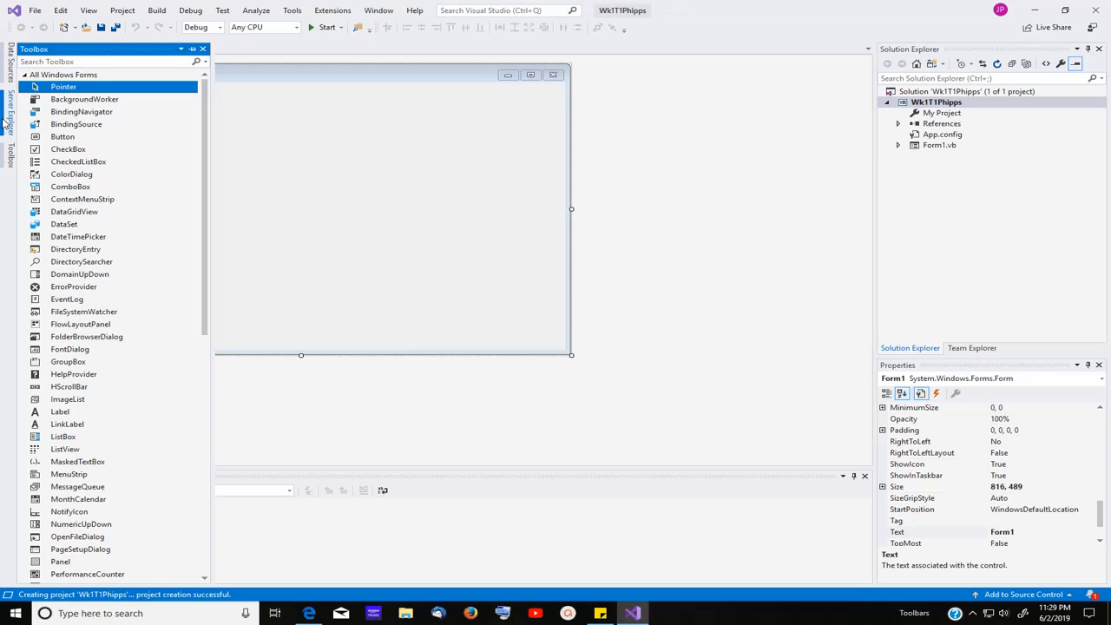
click(193, 49)
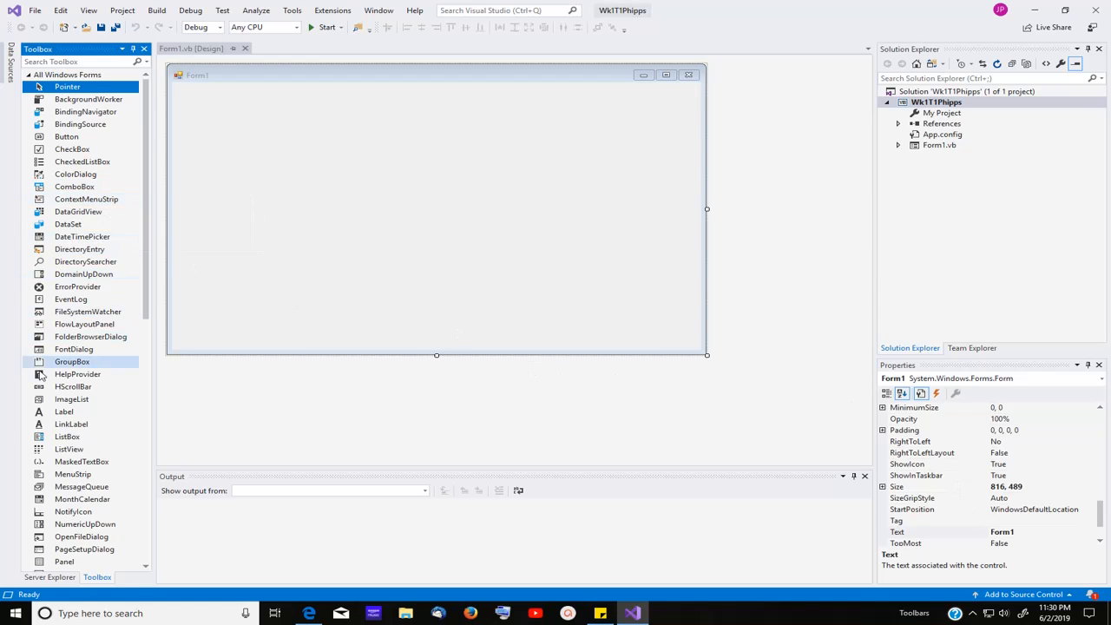
click(64, 413)
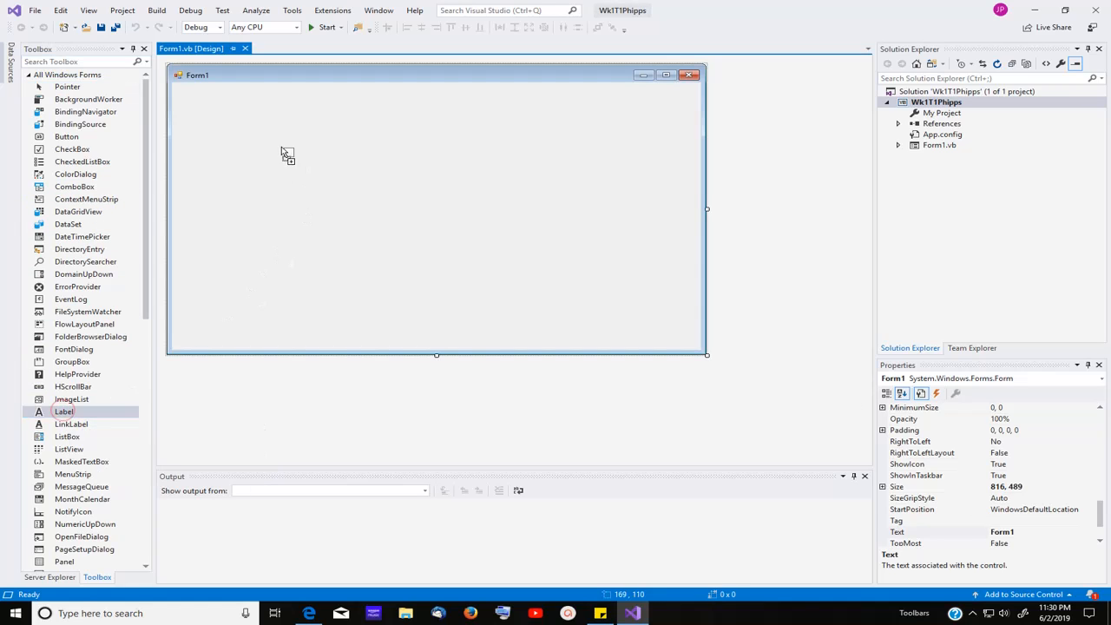
click(179, 93)
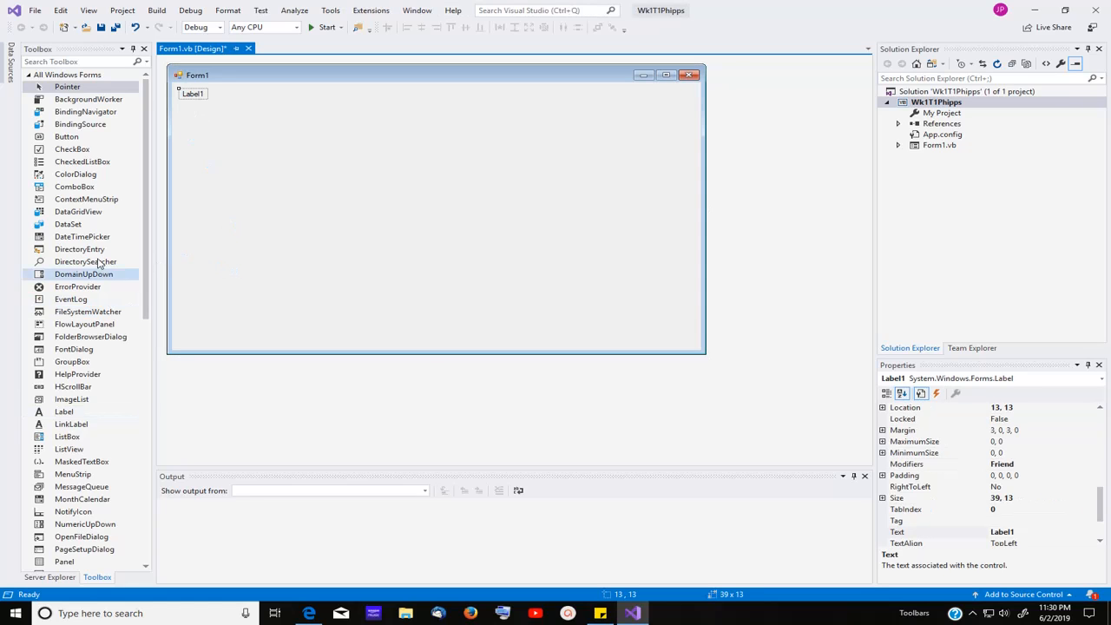
click(74, 138)
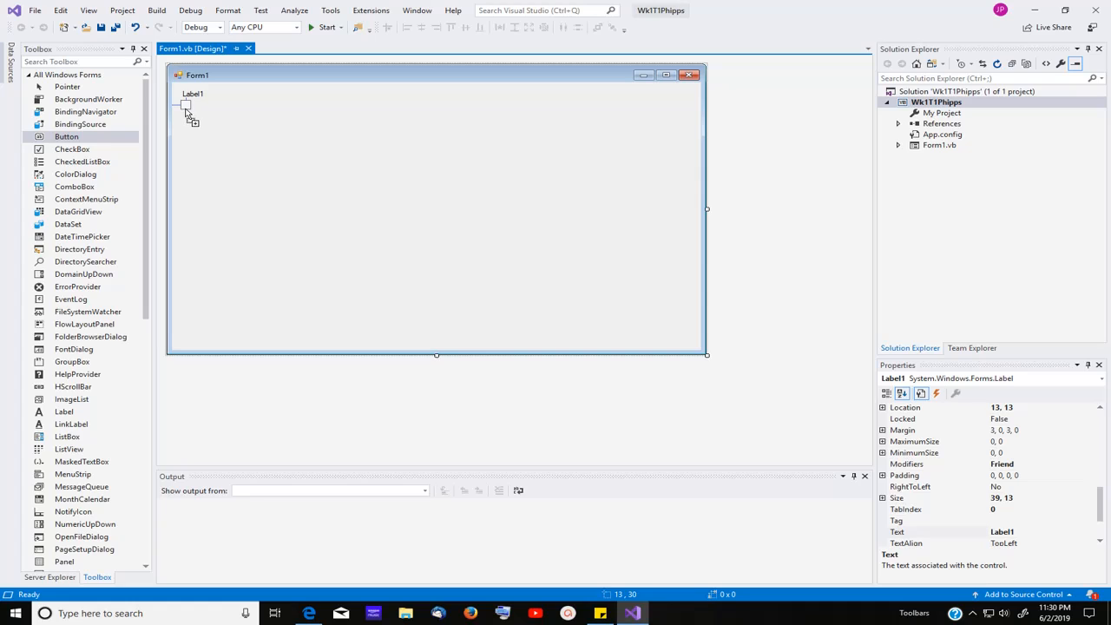
click(185, 108)
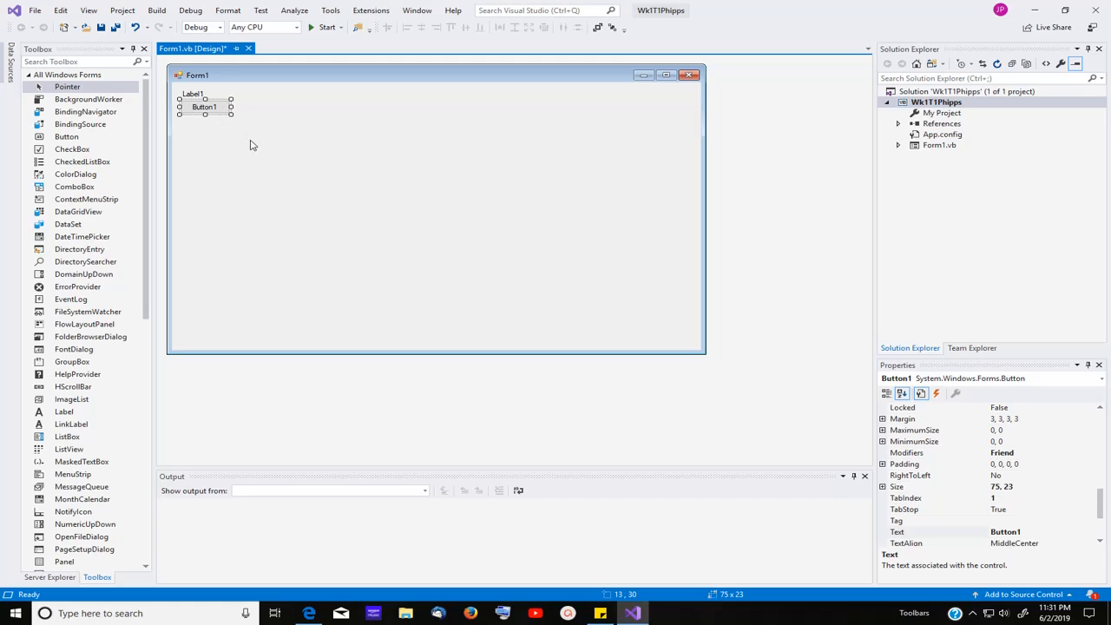
Set the label's Text property to xxxxxx
click(199, 95)
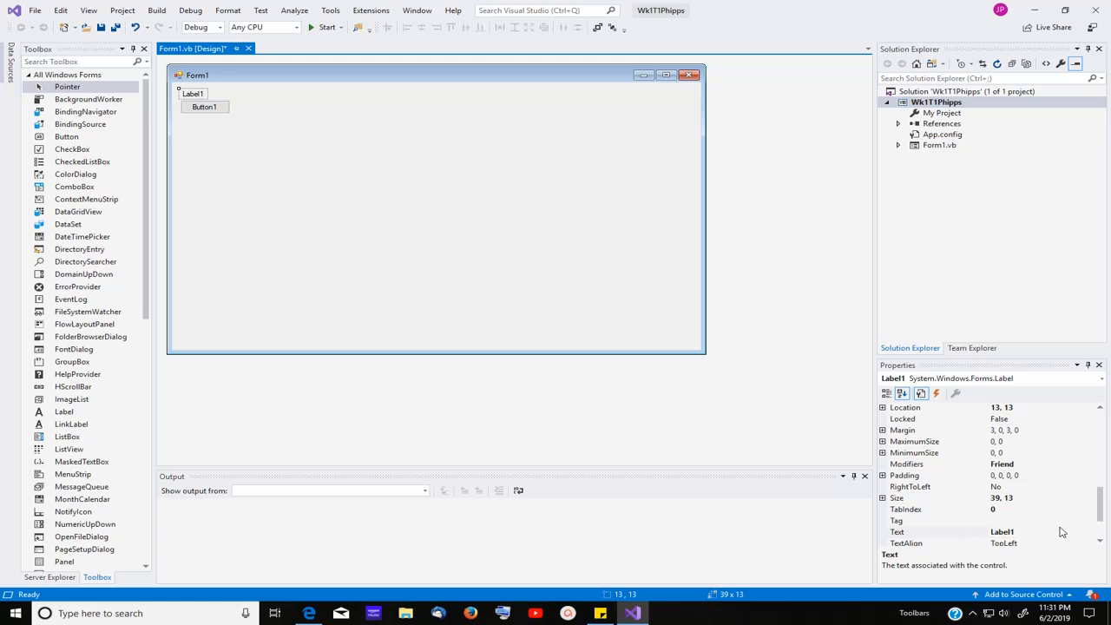
click(1023, 537)
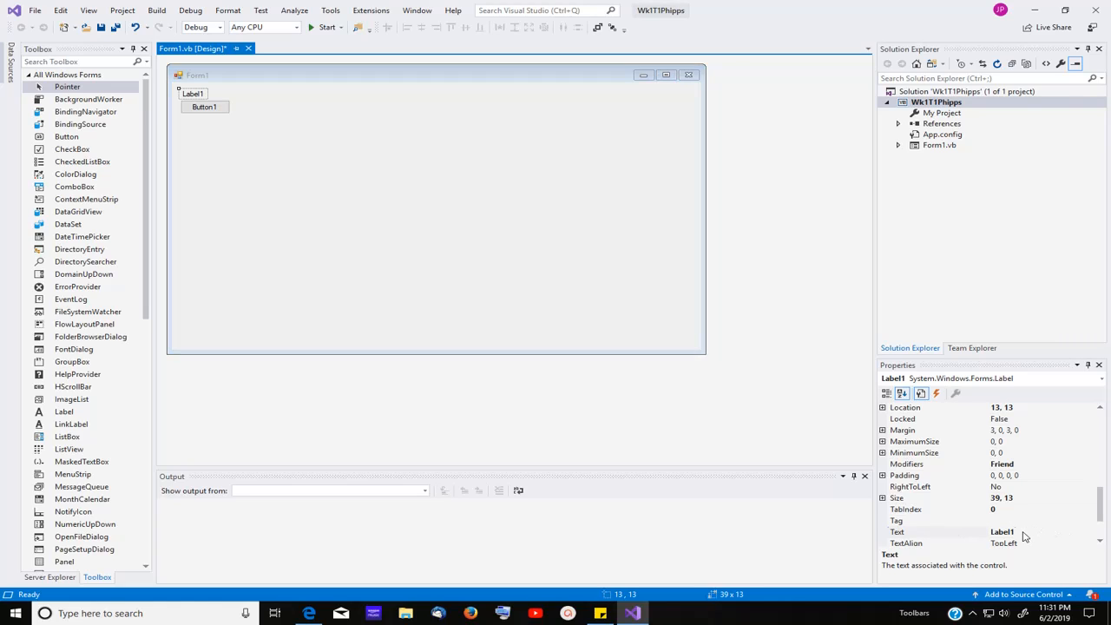
key(BackSpace)
key(BackSpace)
key(BackSpace)
key(BackSpace)
key(BackSpace)
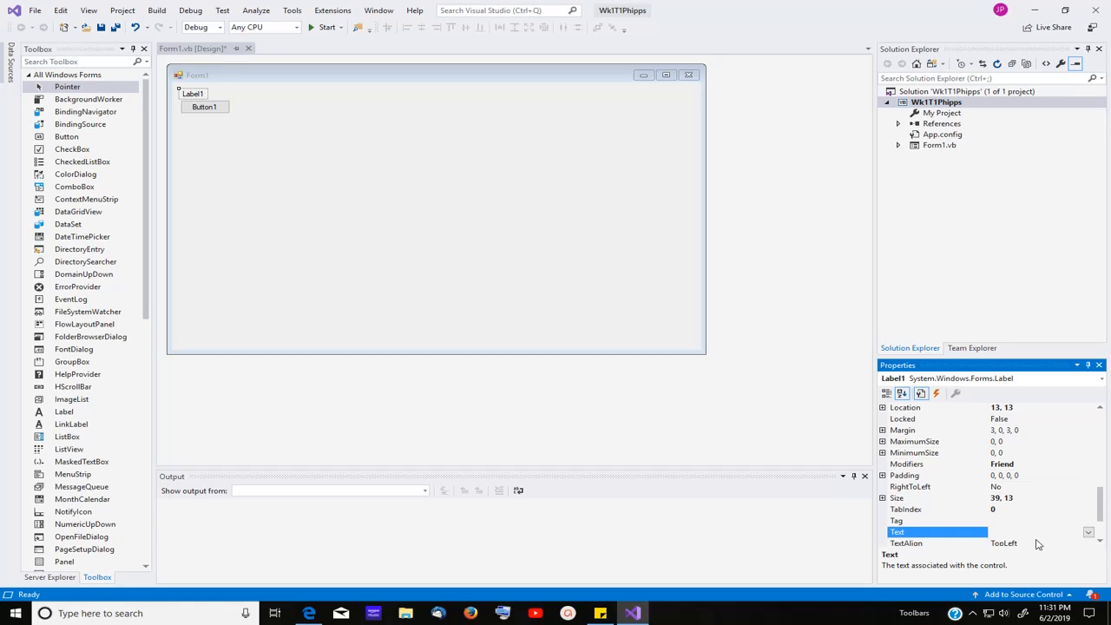
text(xxxxxx)
Set the label's Name property to LabelJobDone
scroll(998, 507, up, 6)
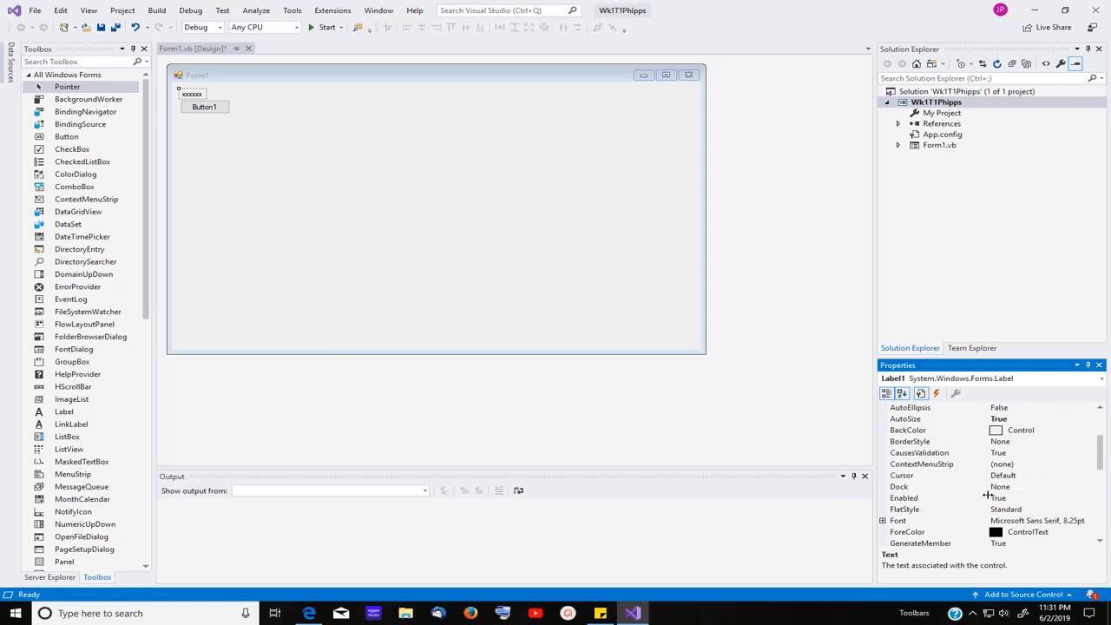
scroll(988, 495, up, 3)
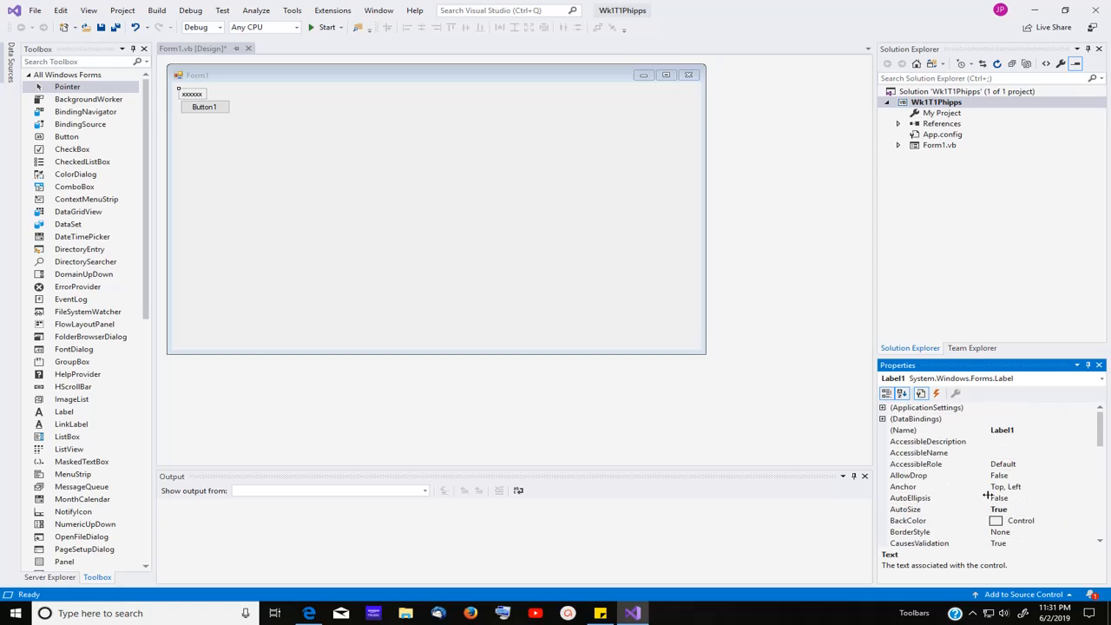
click(1017, 430)
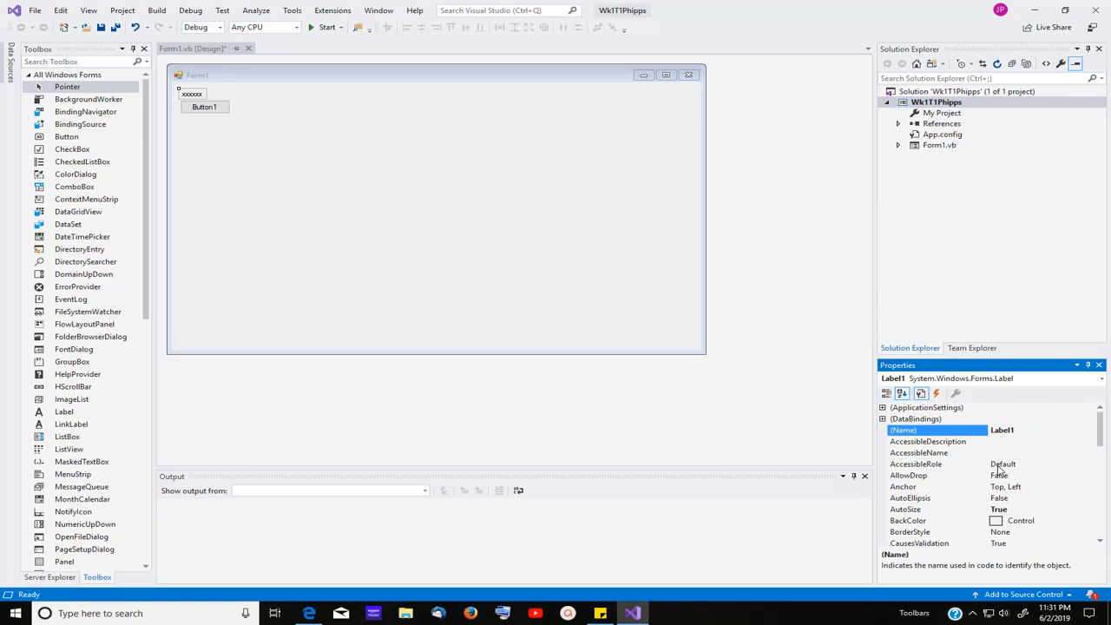
key(BackSpace)
key(BackSpace)
key(BackSpace)
key(BackSpace)
key(BackSpace)
key(BackSpace)
text(lbl)
key(BackSpace)
key(BackSpace)
key(BackSpace)
text(Label)
text(JobDone)
Set the button's Name property to ButtonJobDone
click(213, 106)
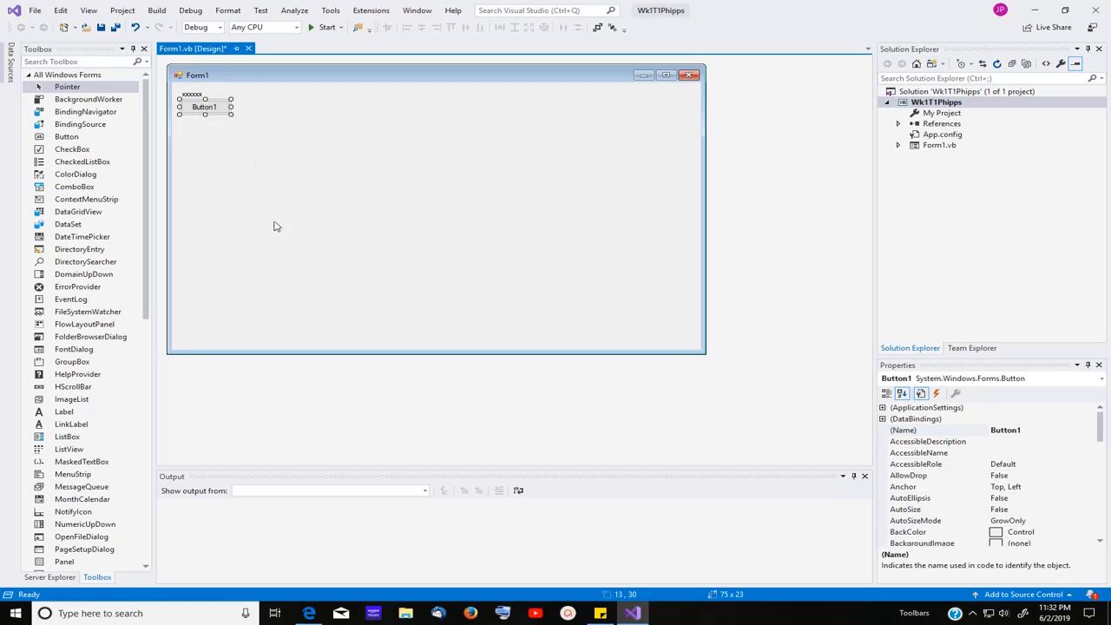
click(1024, 432)
key(BackSpace)
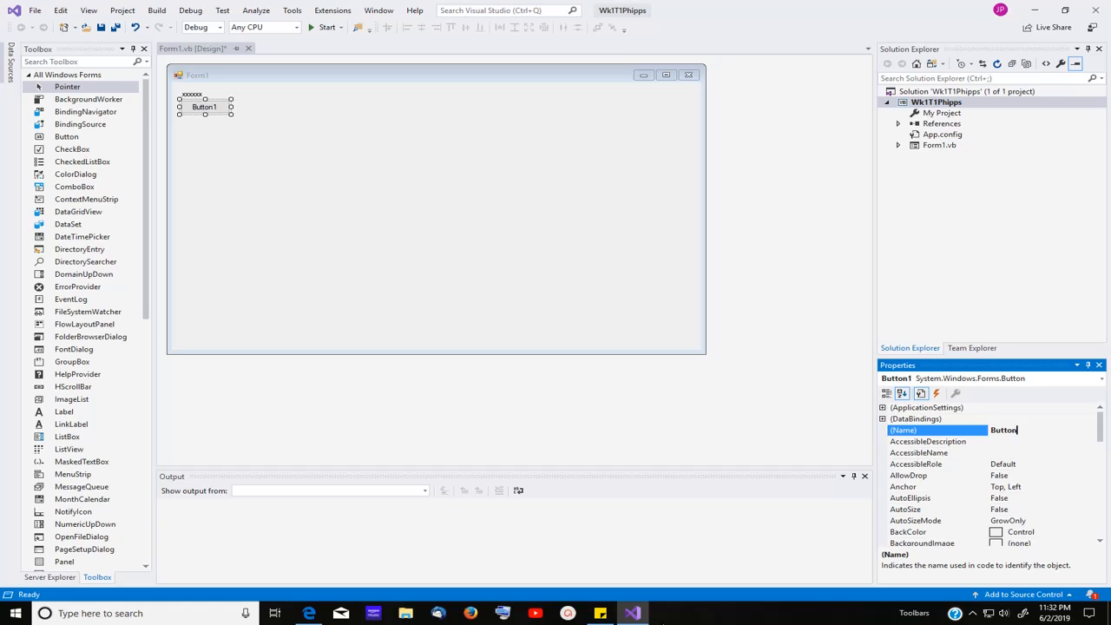
text(JobDone)
key(Return)
Set the button's Text property to "Do the Job"
scroll(946, 453, down, 10)
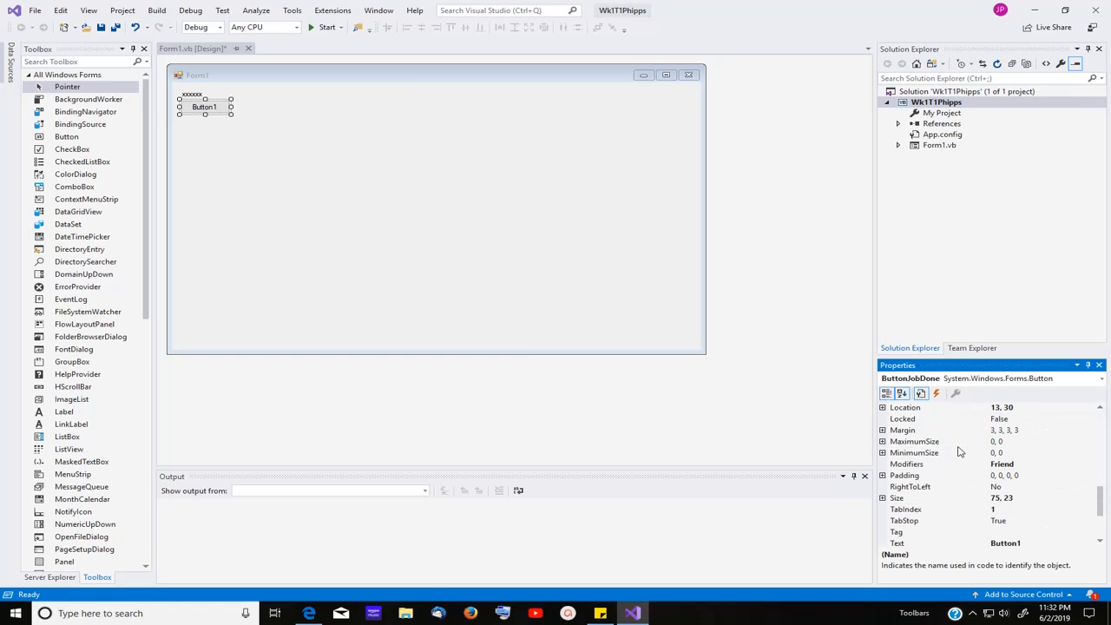
scroll(959, 451, down, 4)
click(1037, 453)
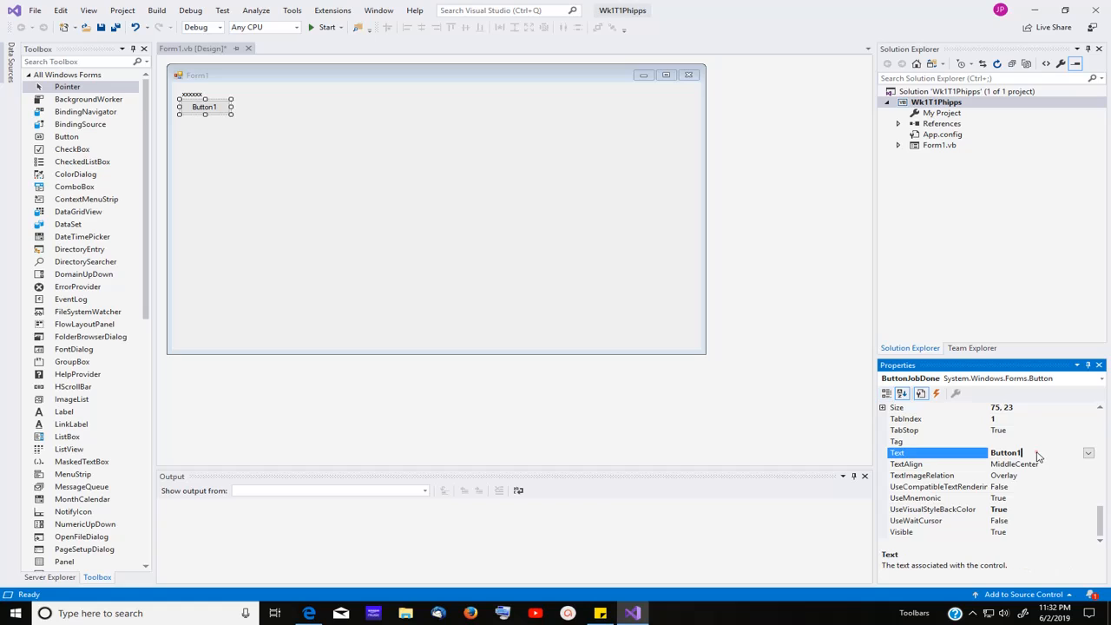
key(BackSpace)
key(BackSpace)
key(BackSpace)
key(BackSpace)
key(BackSpace)
key(BackSpace)
key(BackSpace)
text(Do the Job)
key(Return)
Create the Click event handler for the Do the Job button in the form's code
click(216, 108)
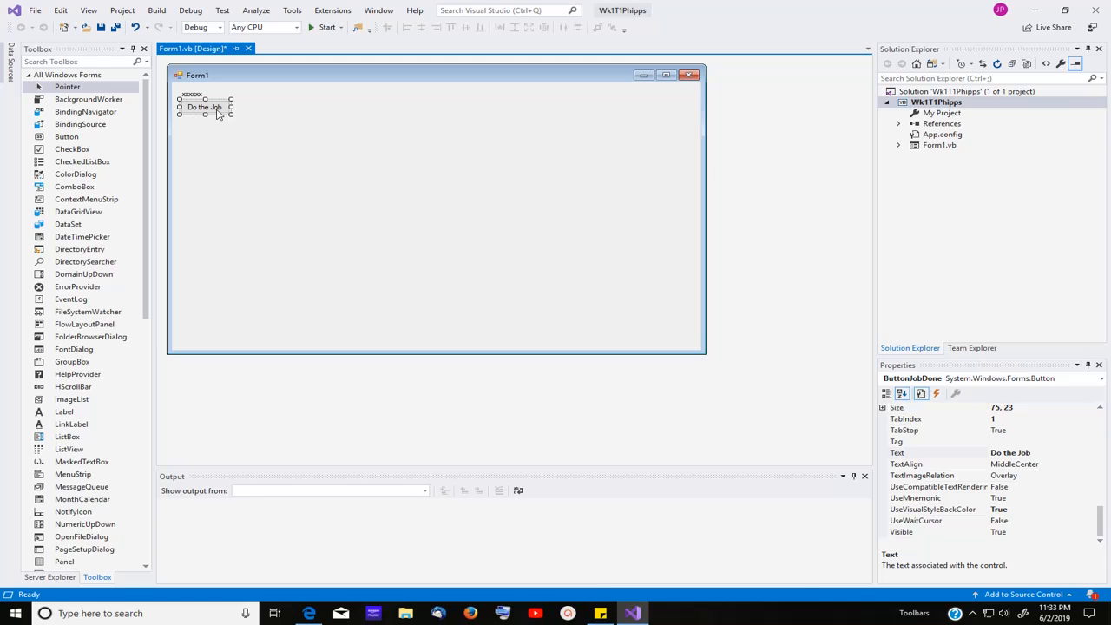
double_click(218, 114)
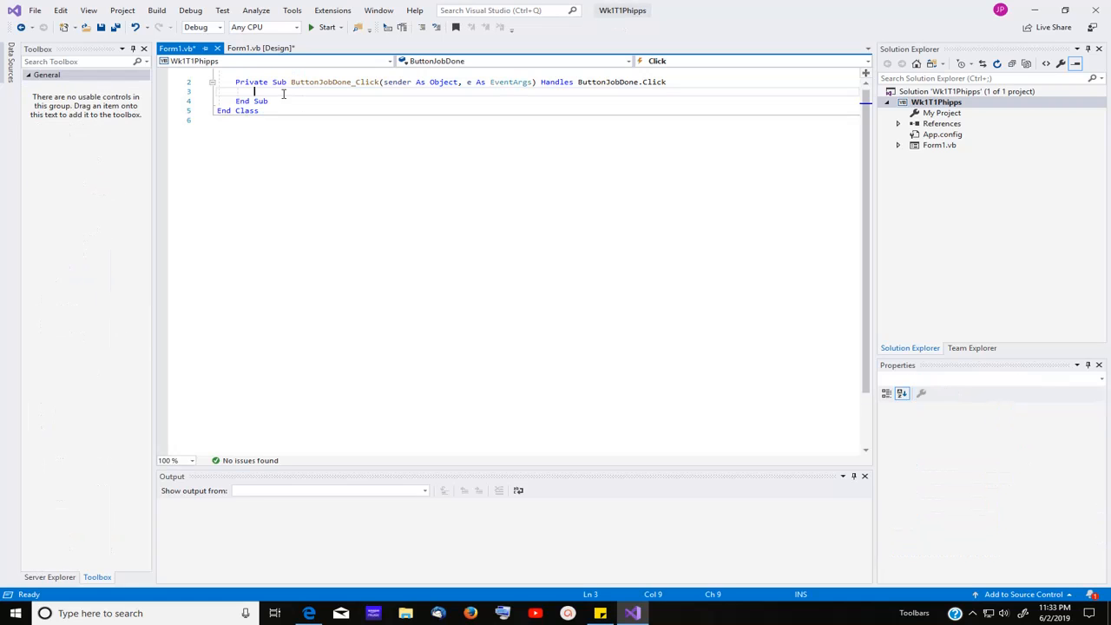
scroll(312, 151, up, 1)
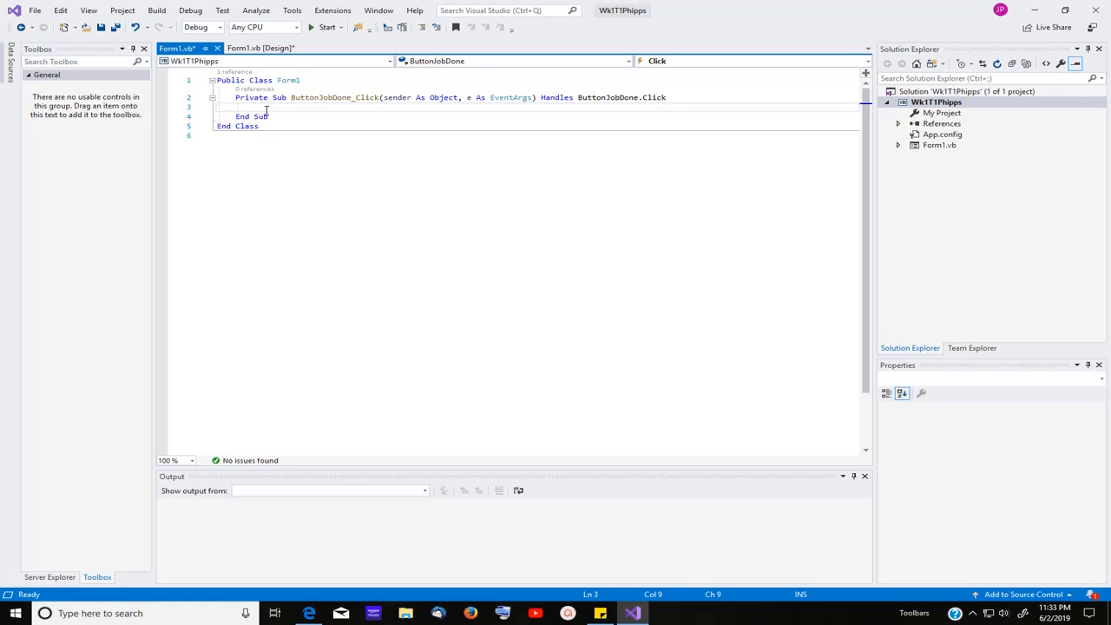
Write the statement LabelJobDone.Text = "Good Job!" inside the ButtonJobDone_Click handler
text(Lab)
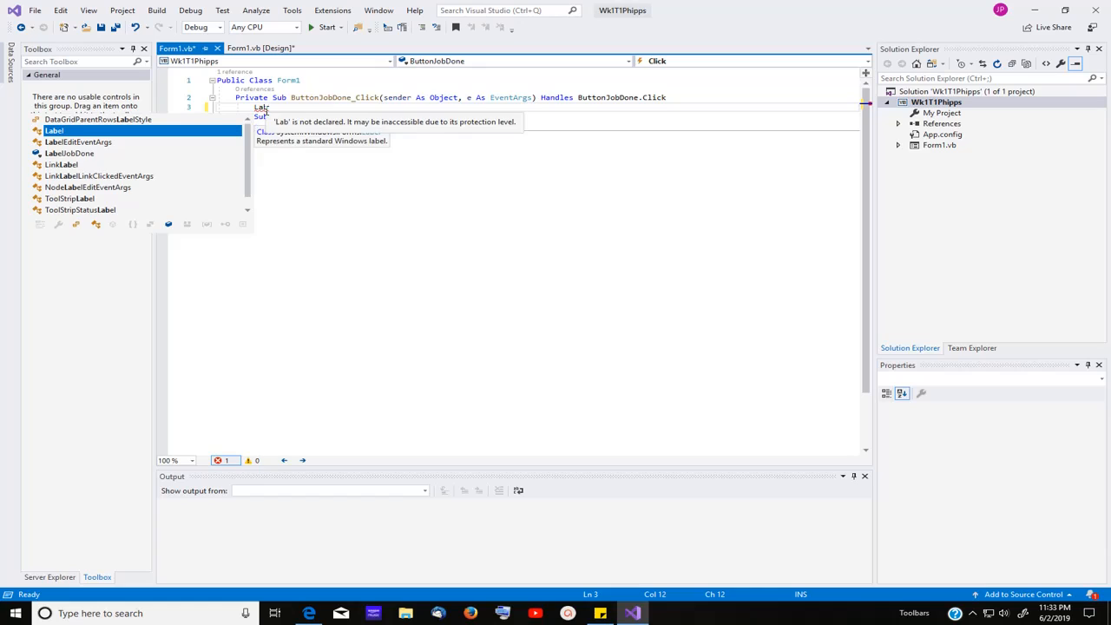
click(86, 154)
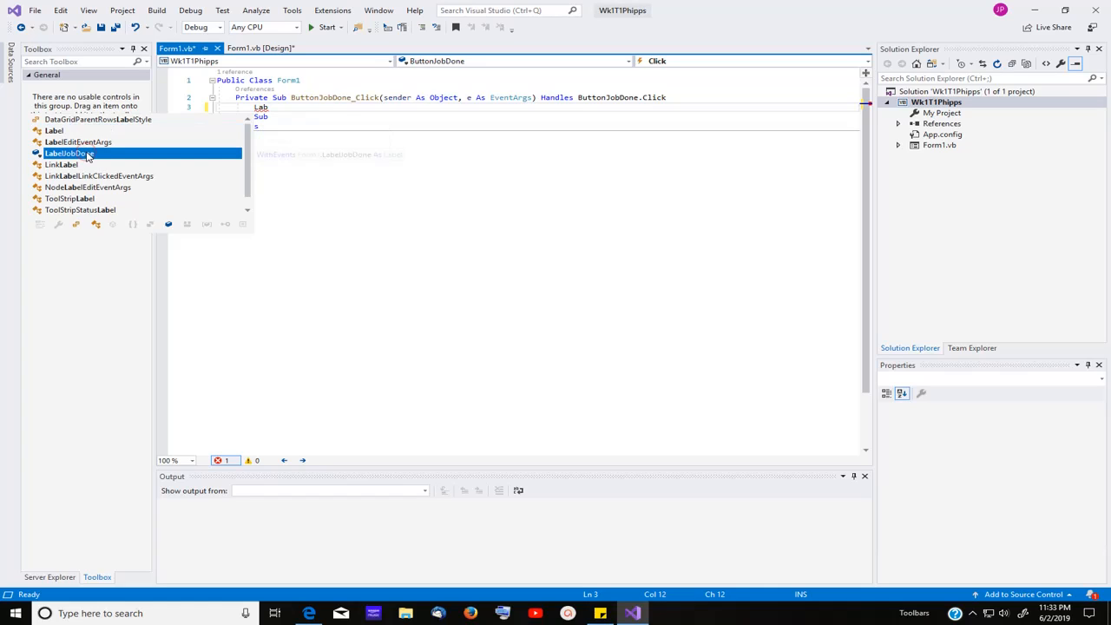
double_click(86, 153)
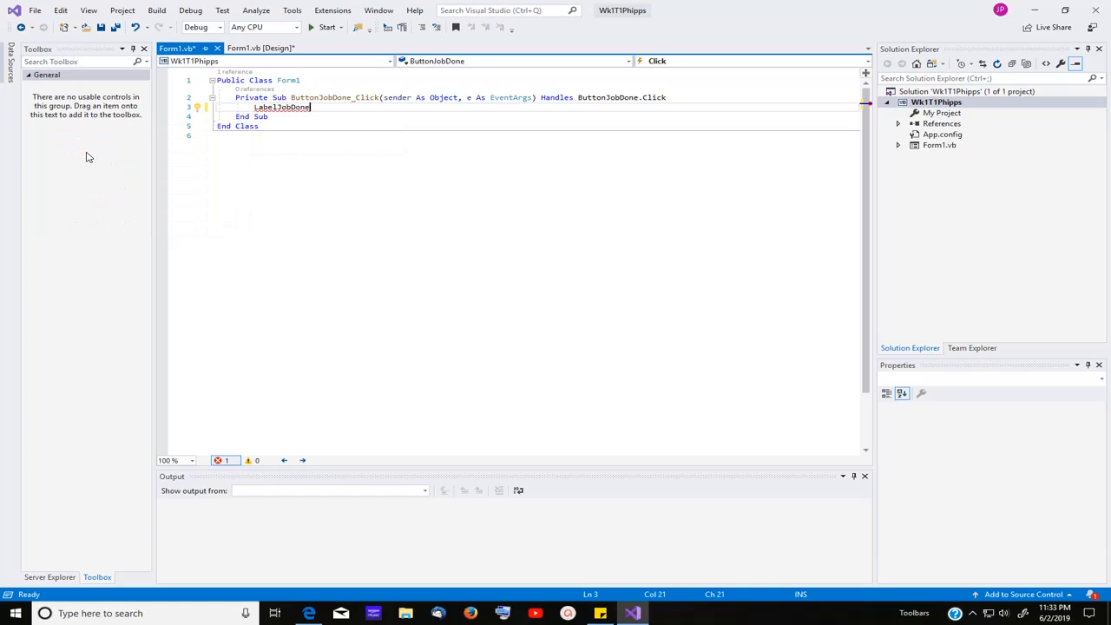
text(.)
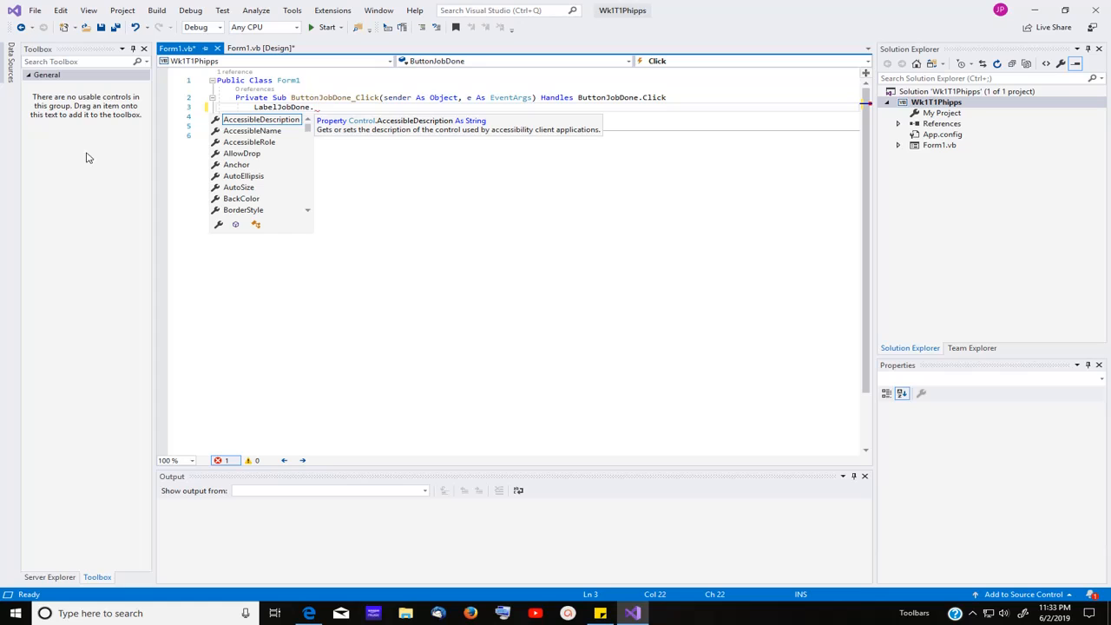
text(te)
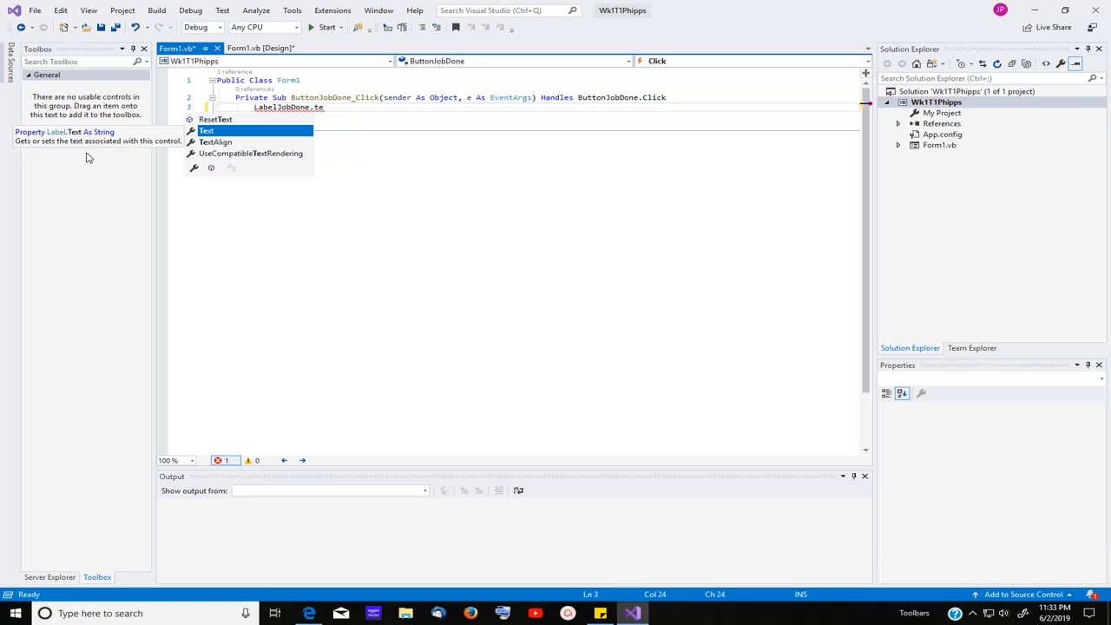
key(Tab)
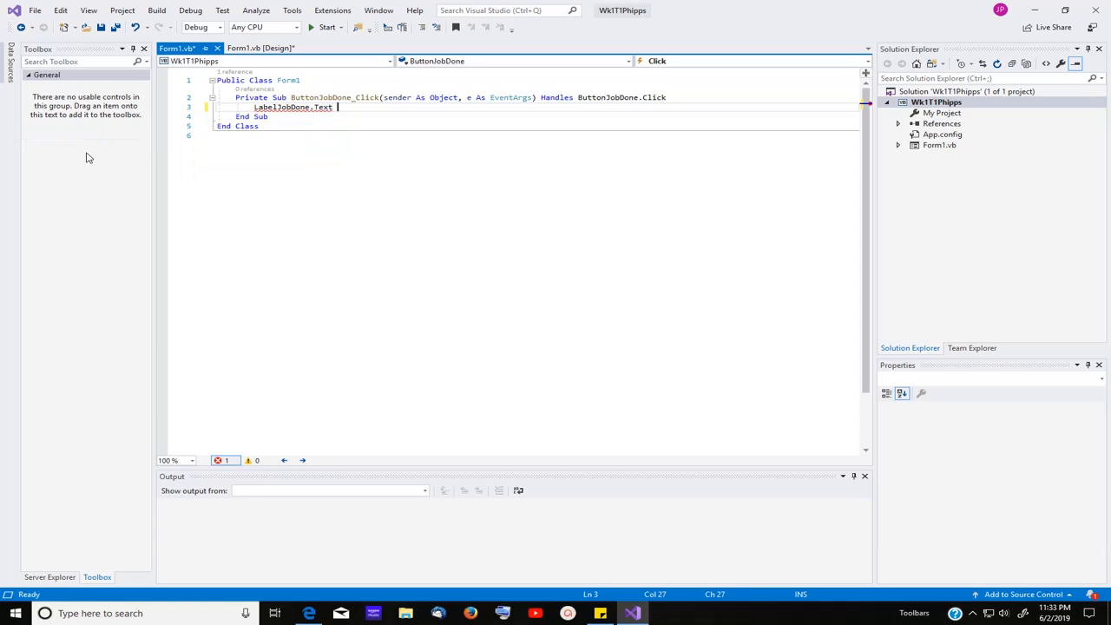
text(= )
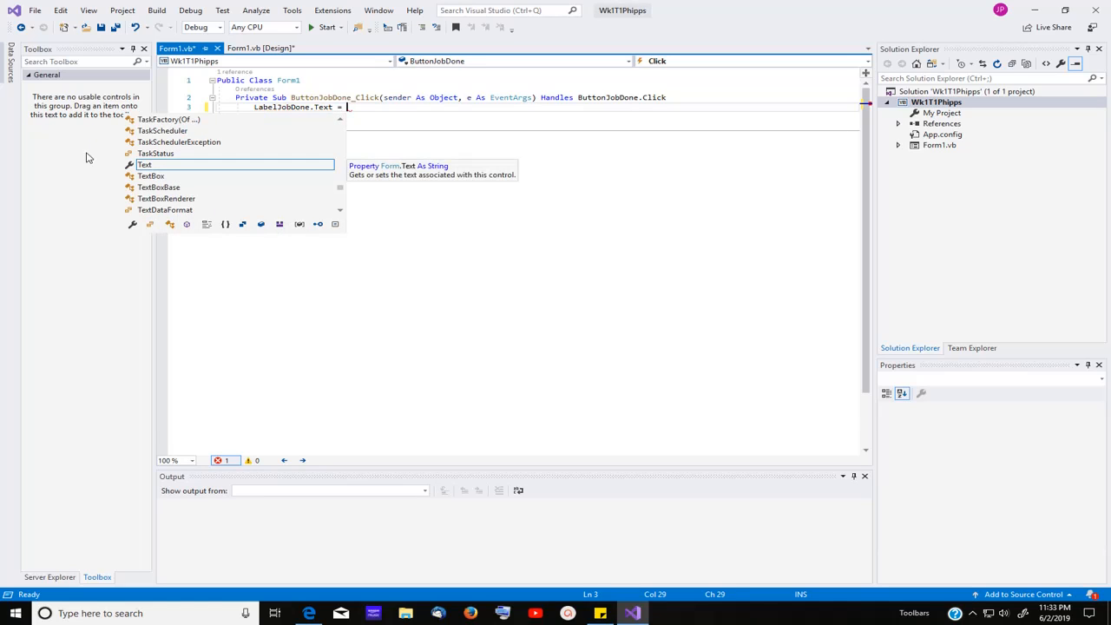
text("")
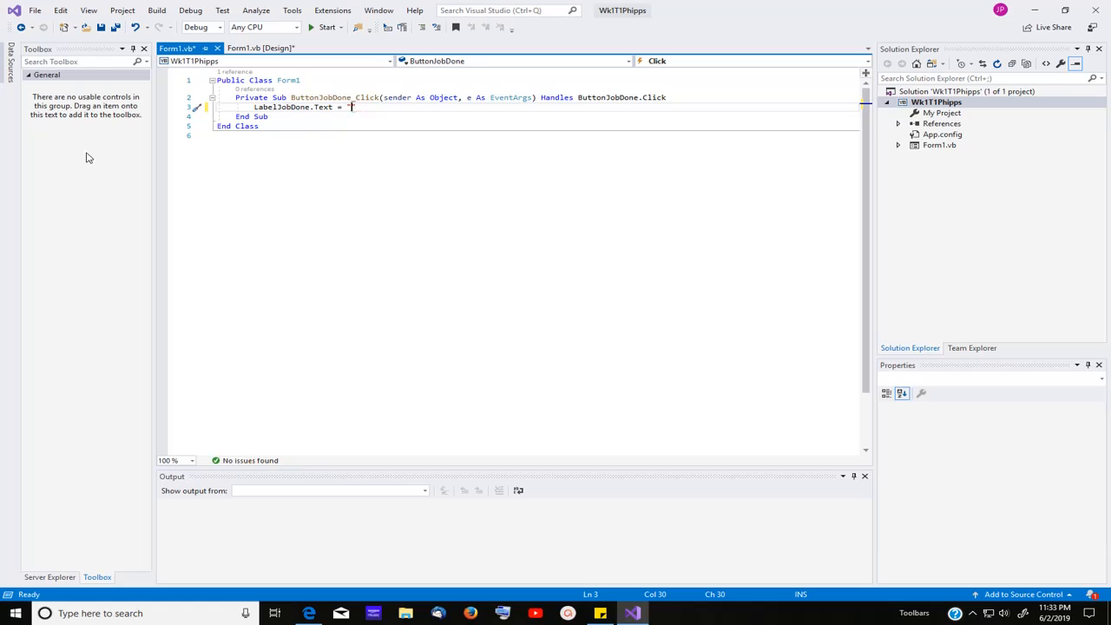
text(Good Job!)
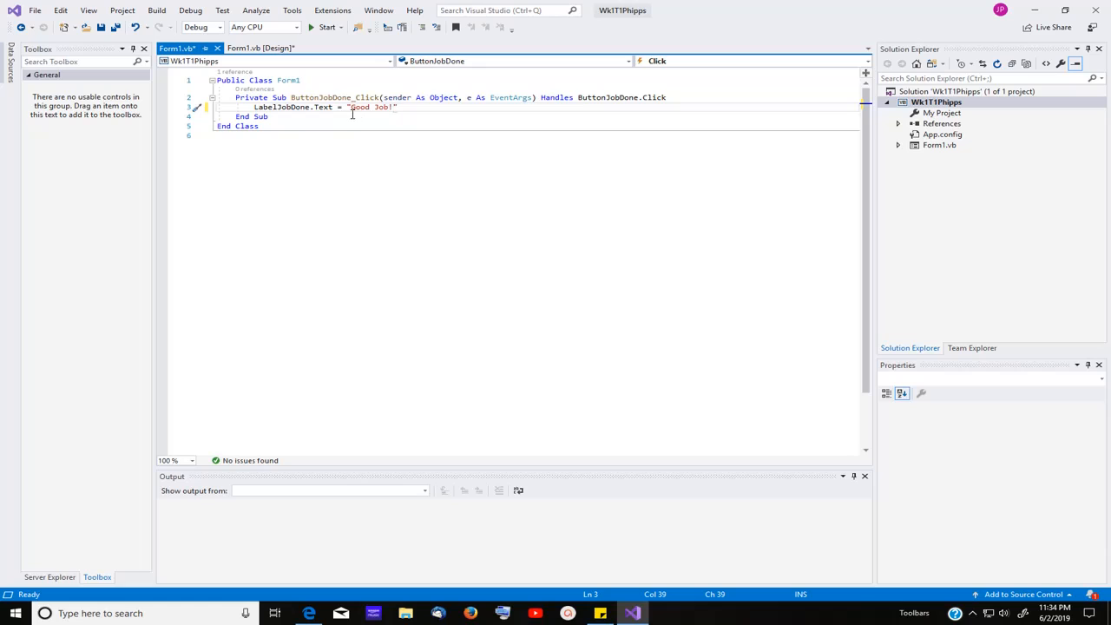
Run the program and test the Do the Job button on the running form
click(327, 27)
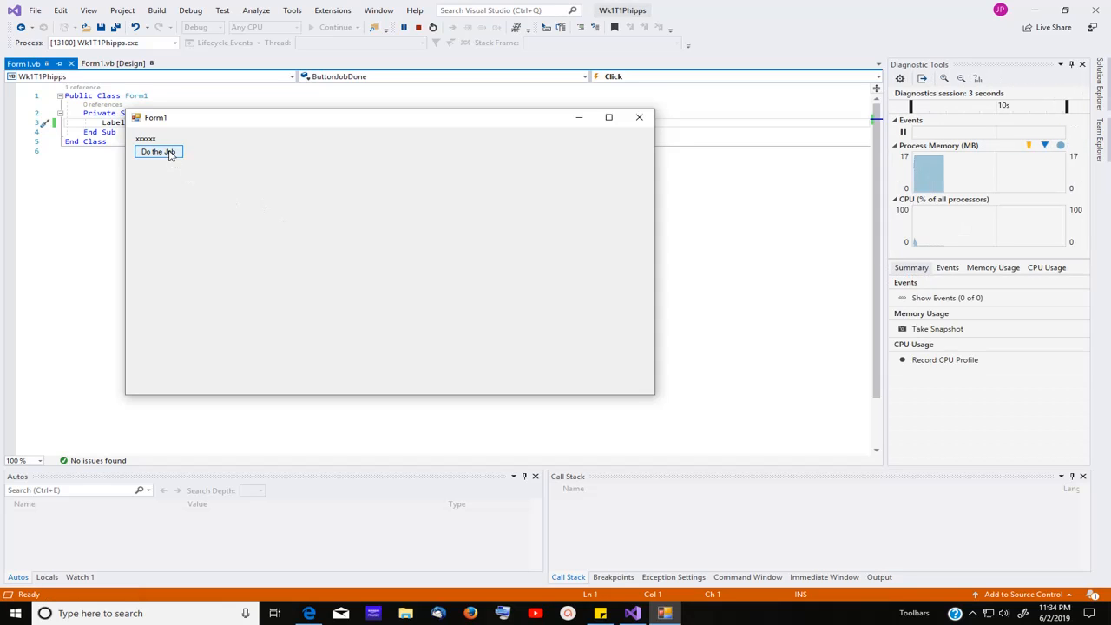
click(170, 153)
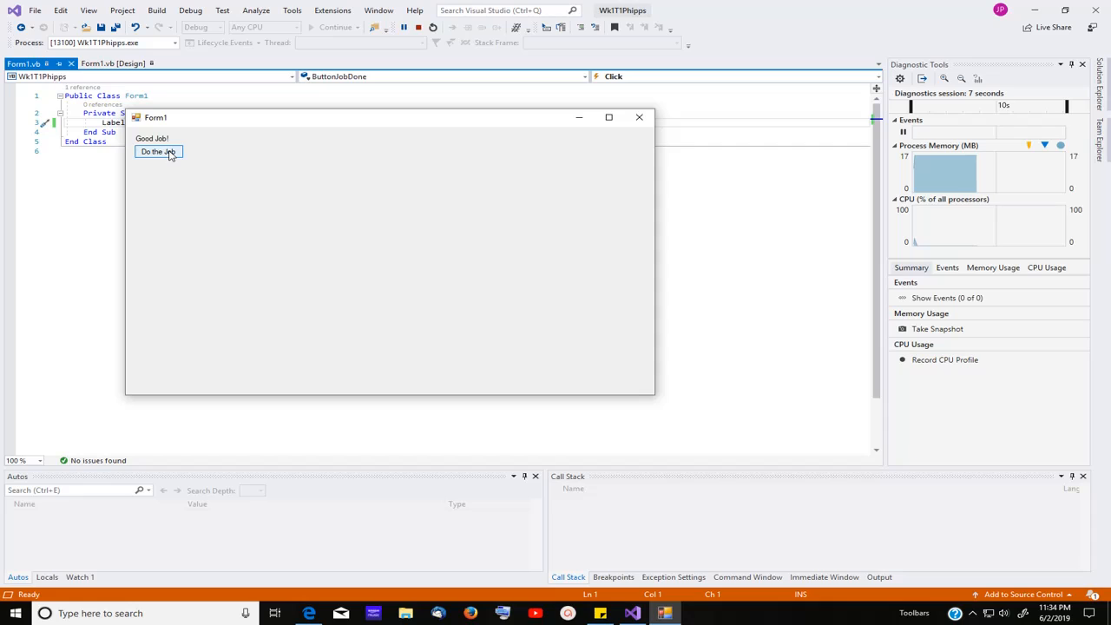